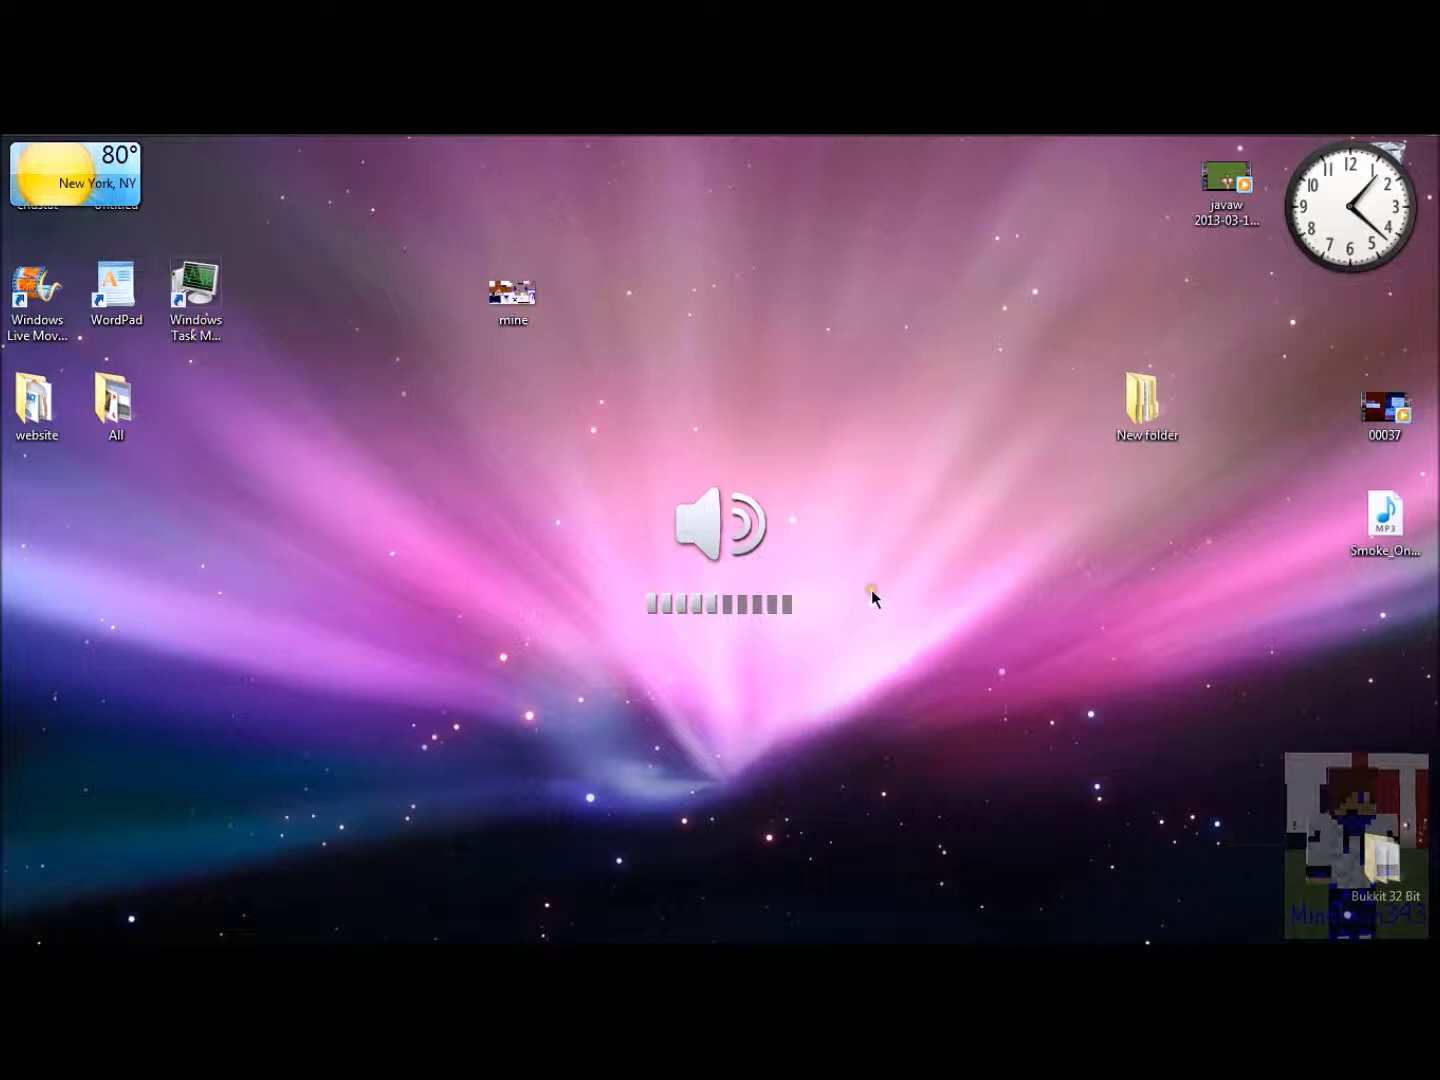
- Launch Chrome, search Google for wix, and open the official Wix.com result
drag(530, 482, 655, 418)
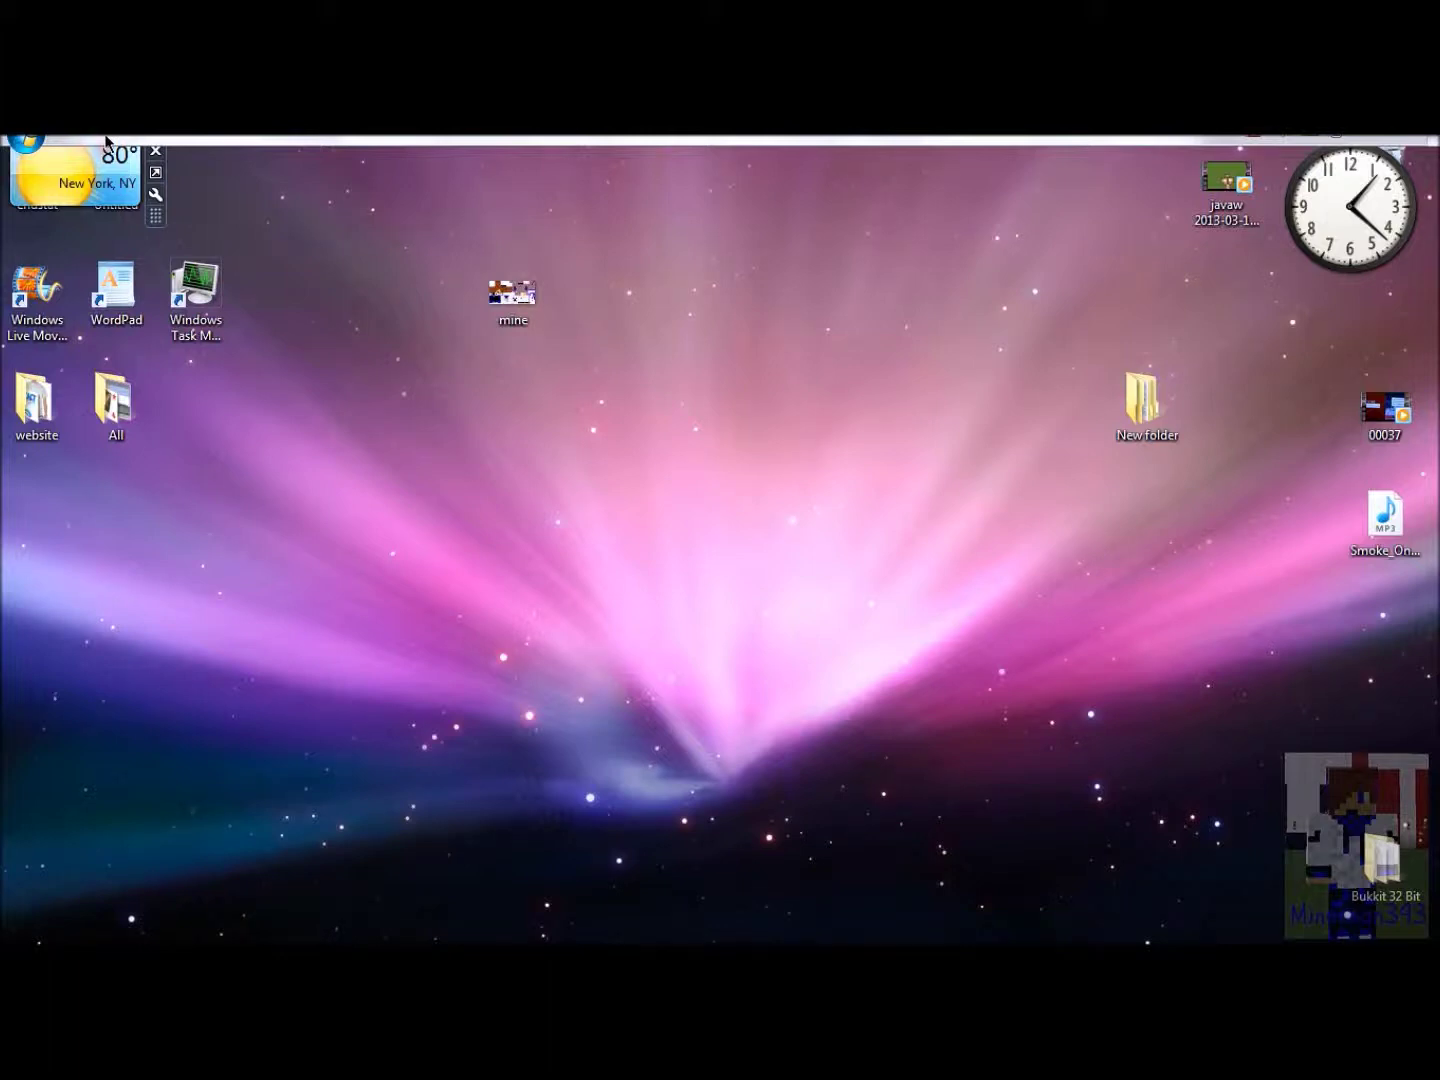
drag(730, 342, 914, 637)
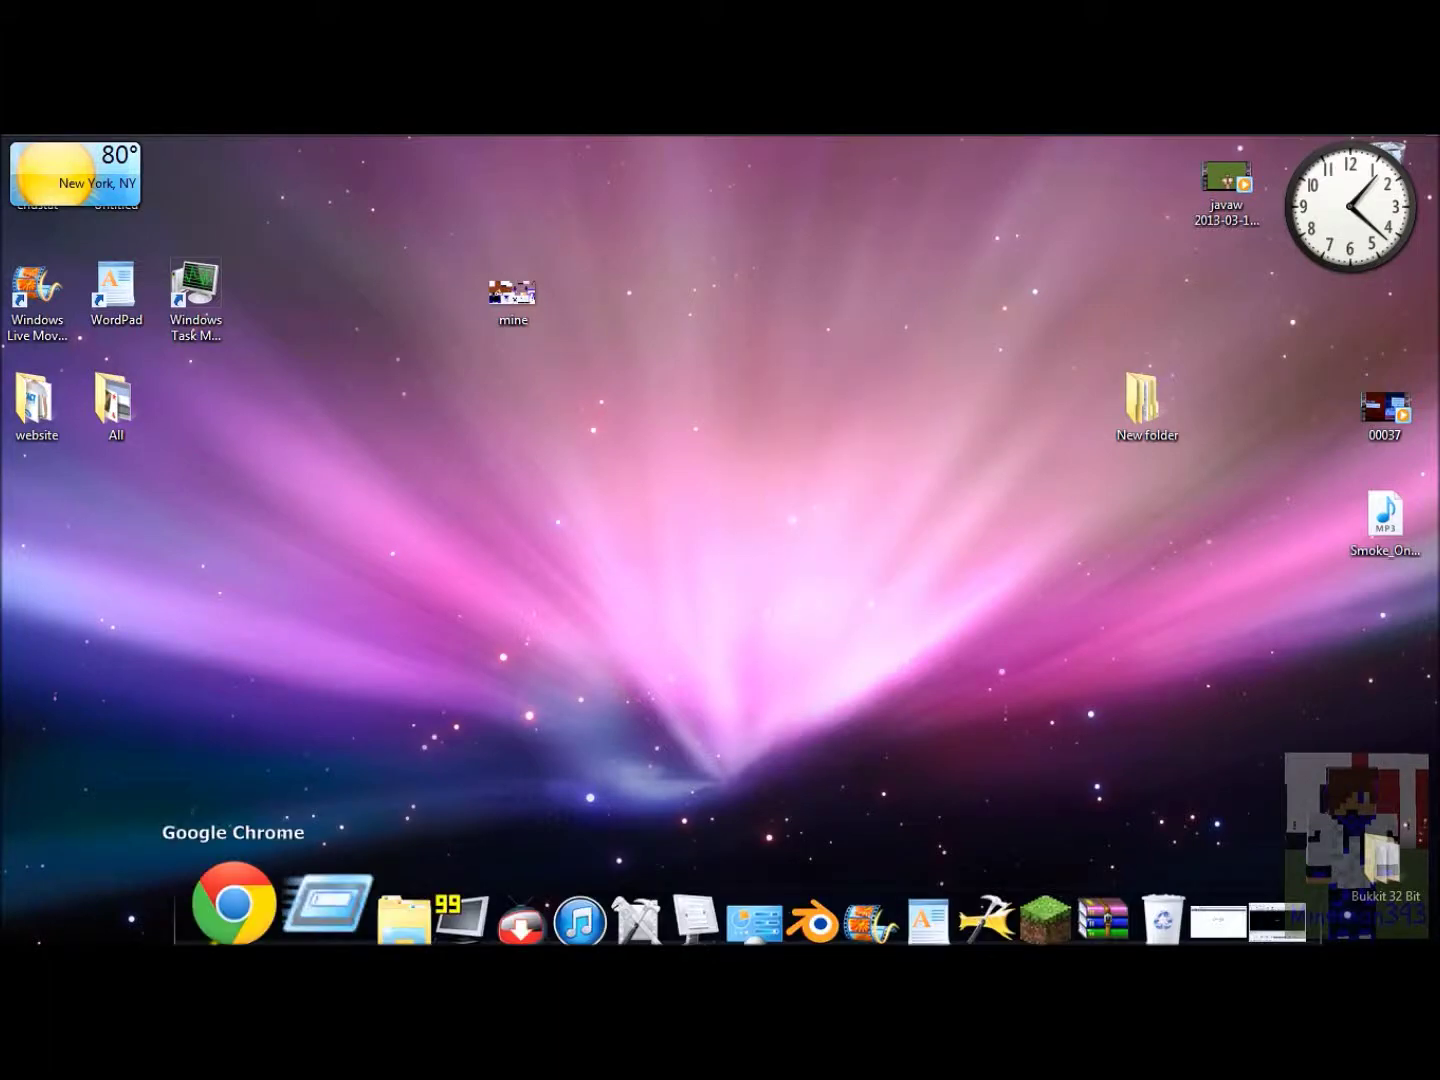
click(232, 905)
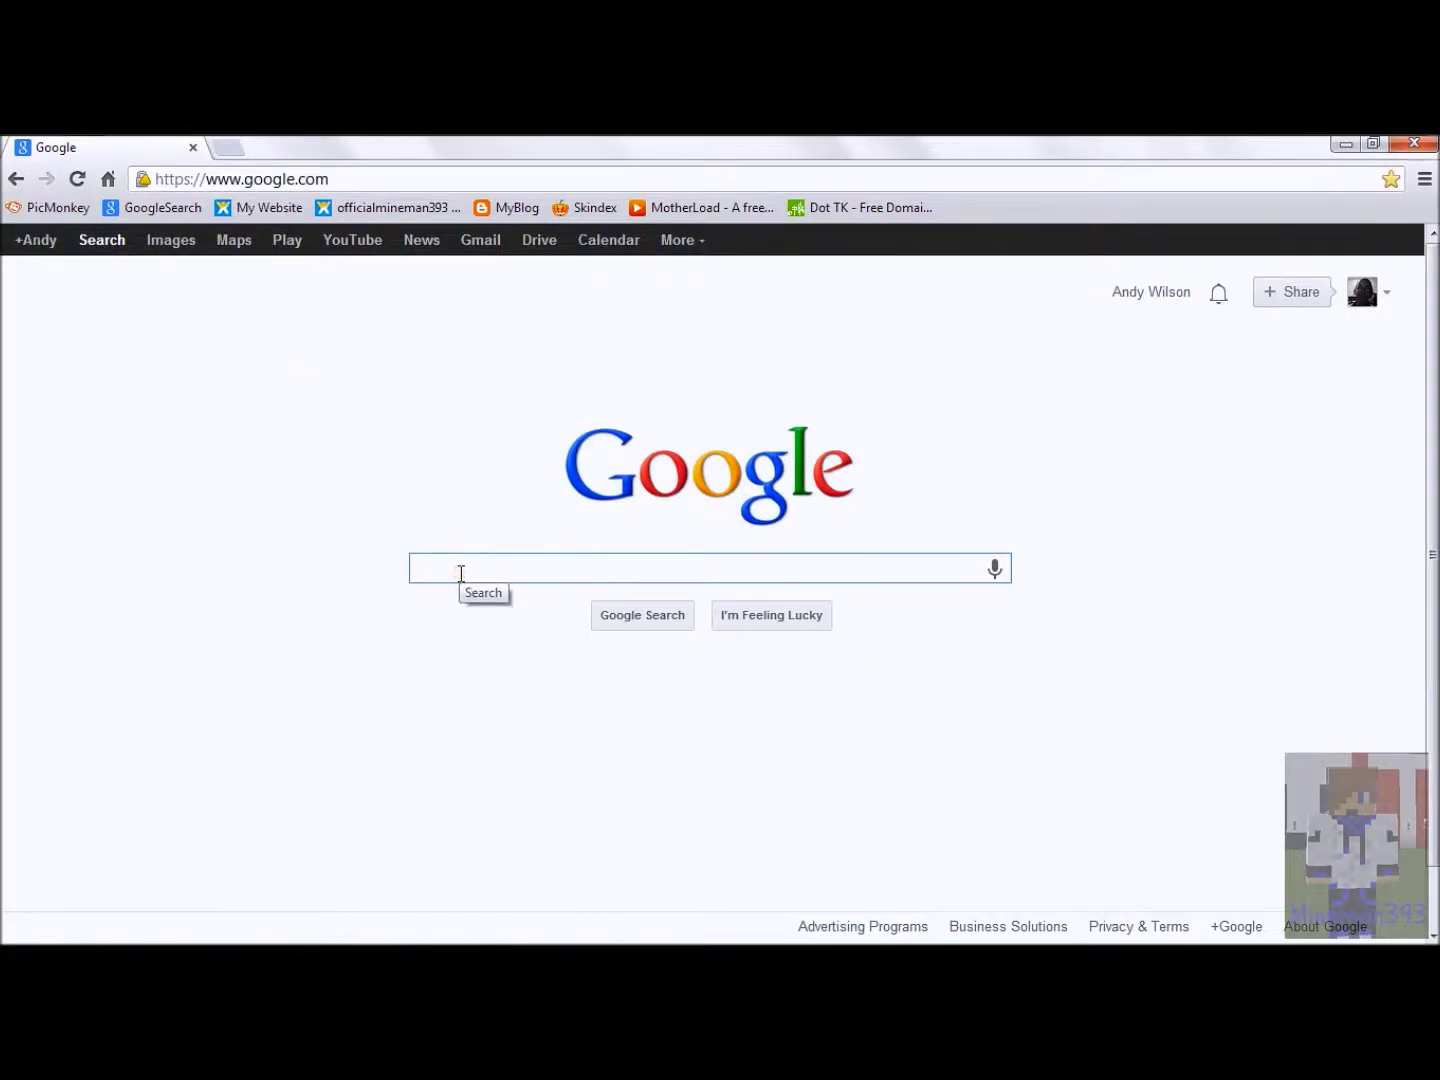
text(wix)
key(Return)
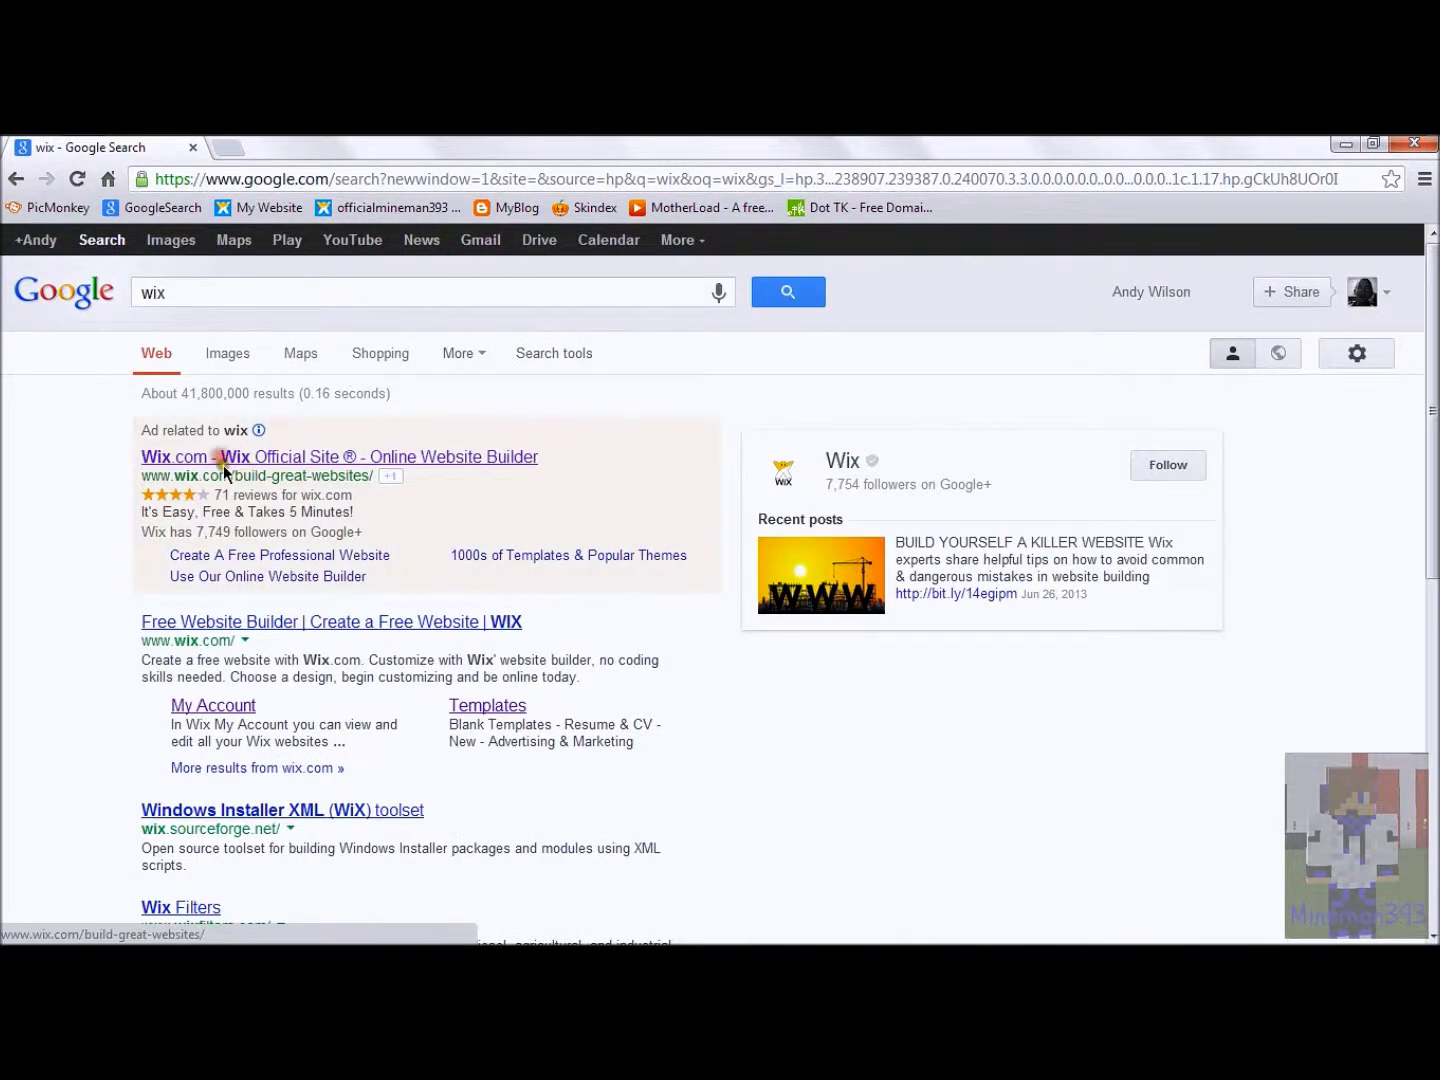
click(222, 465)
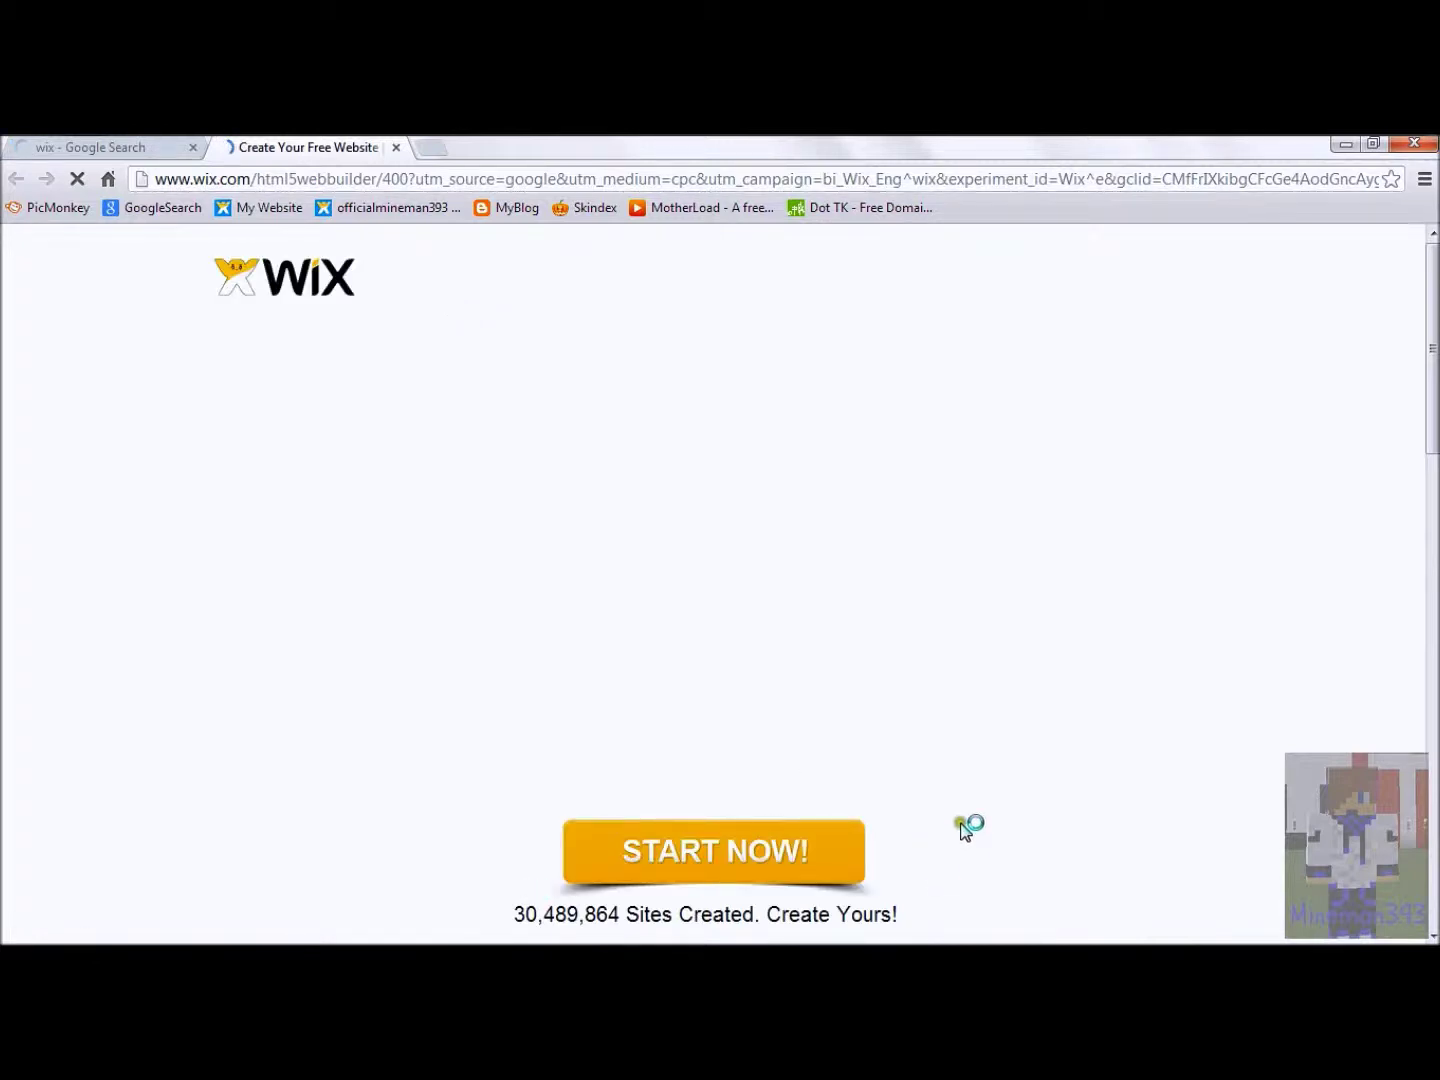
- Choose START NOW!, then Create new site from the My Account page to reach the template gallery
click(760, 862)
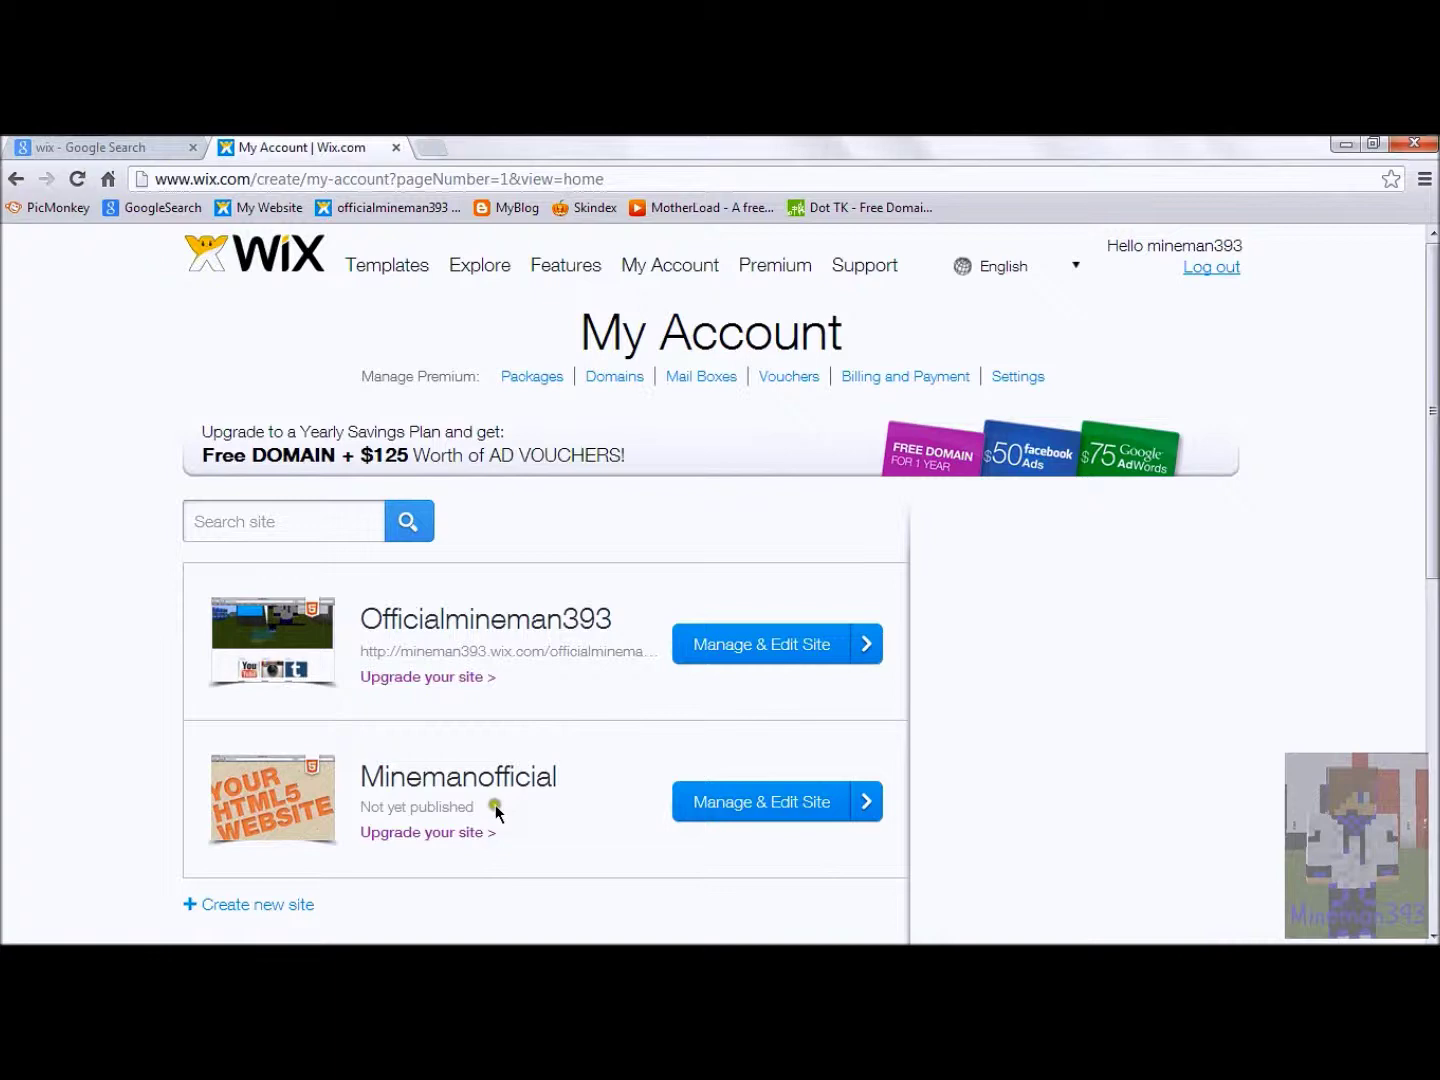
scroll(494, 811, down, 1)
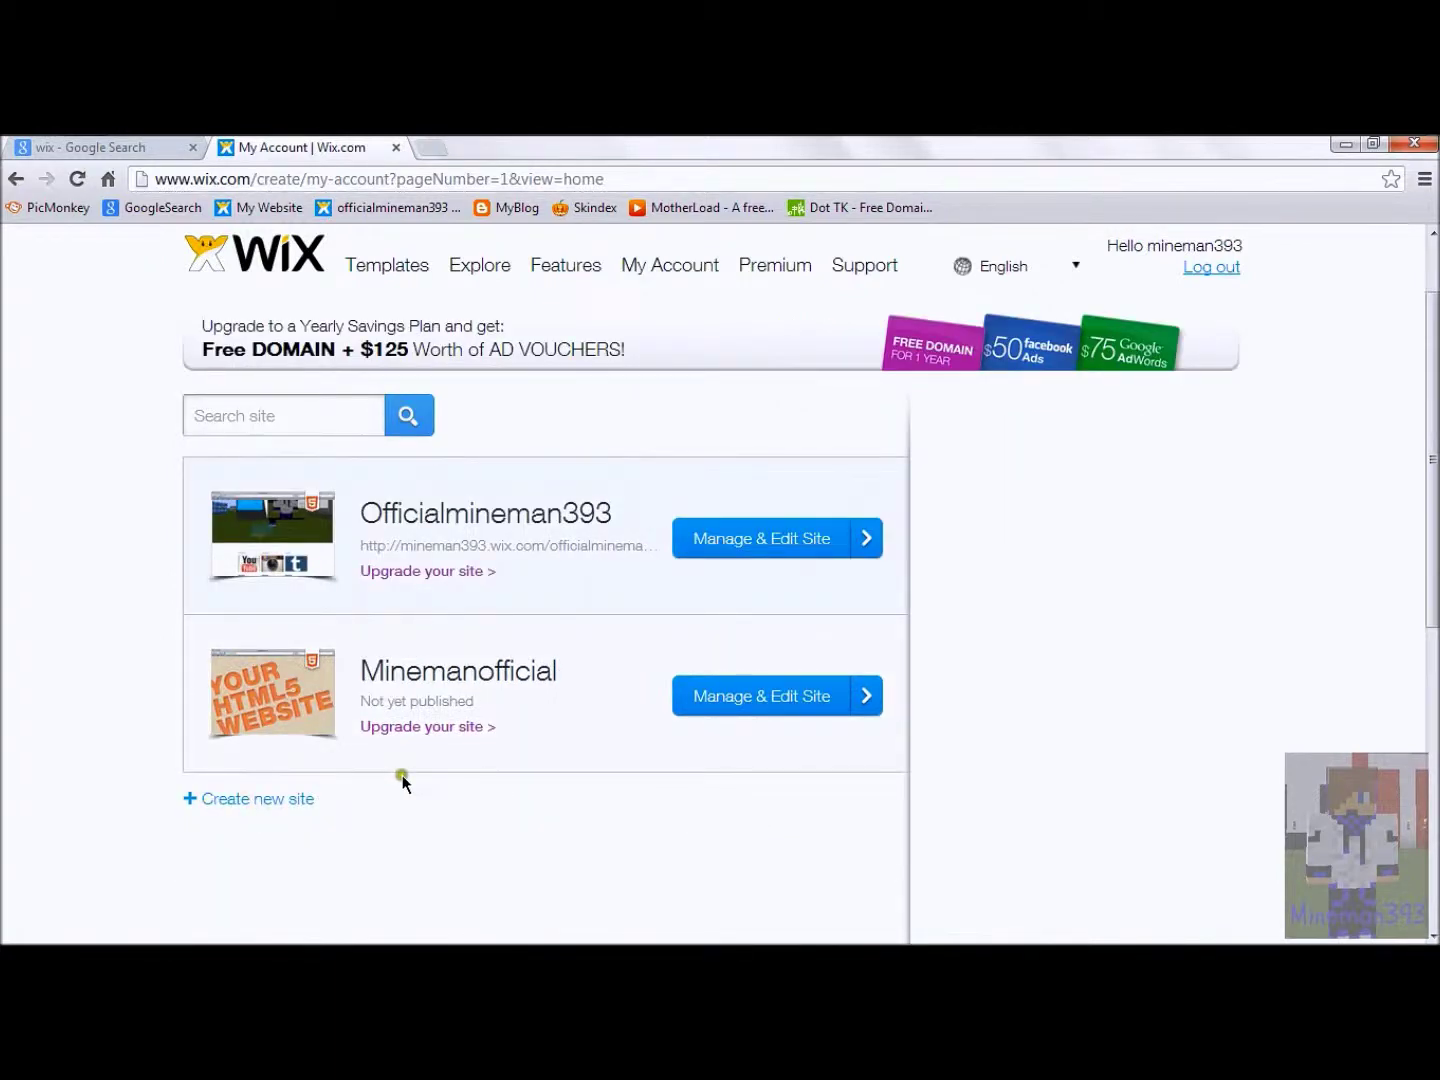
scroll(402, 778, down, 1)
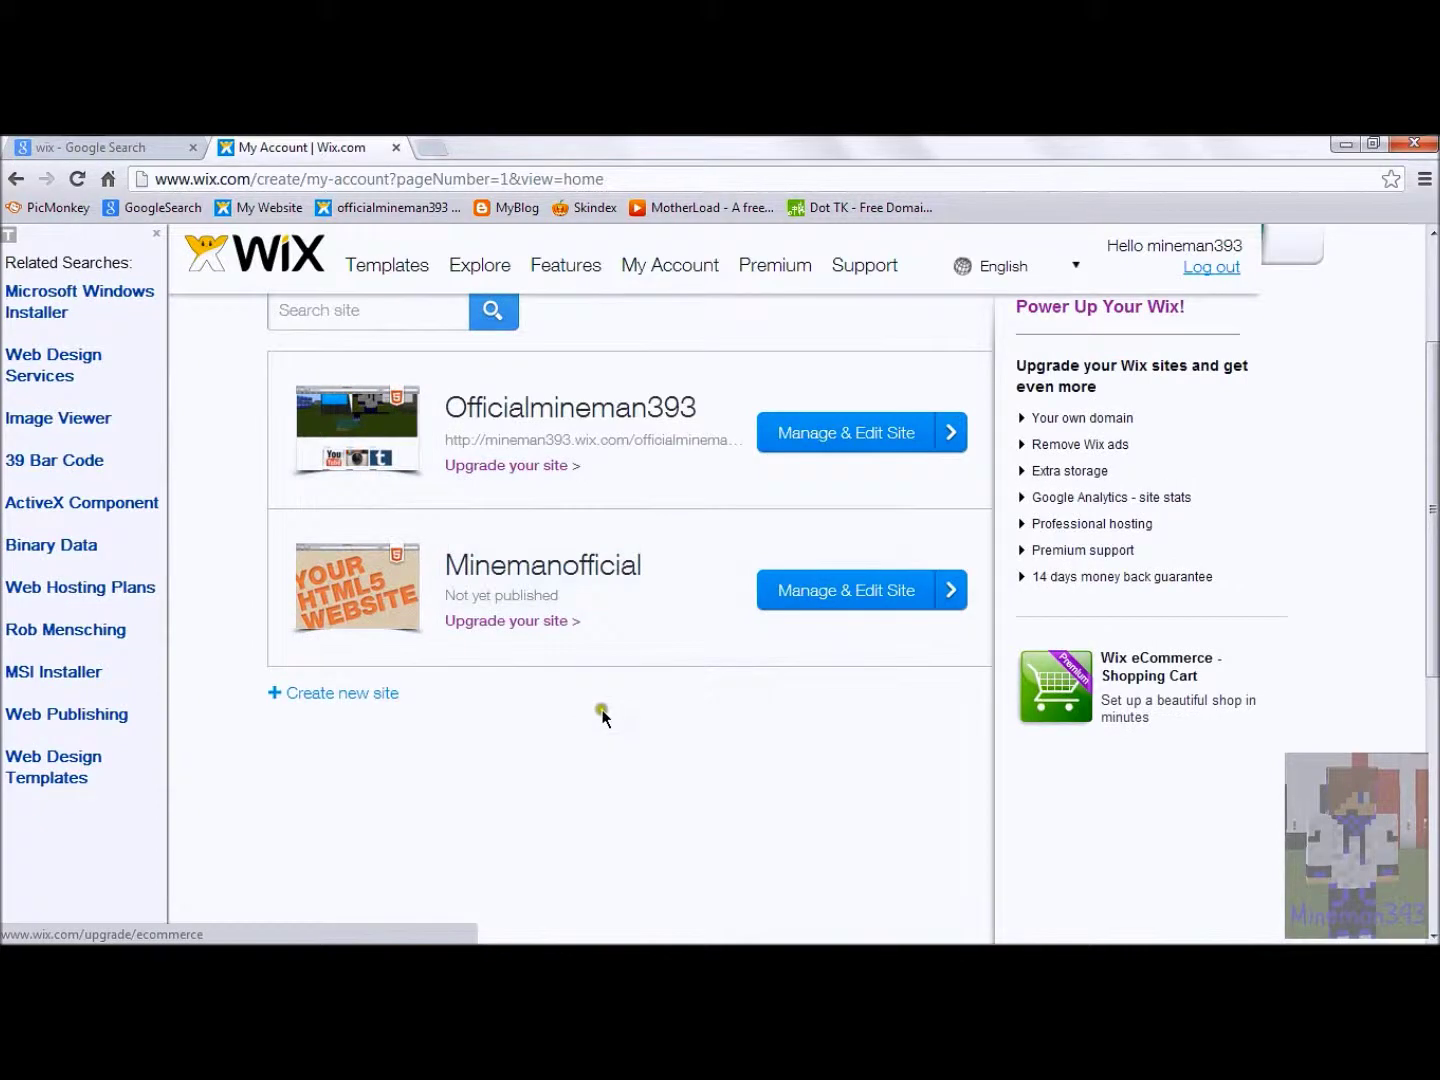
click(391, 693)
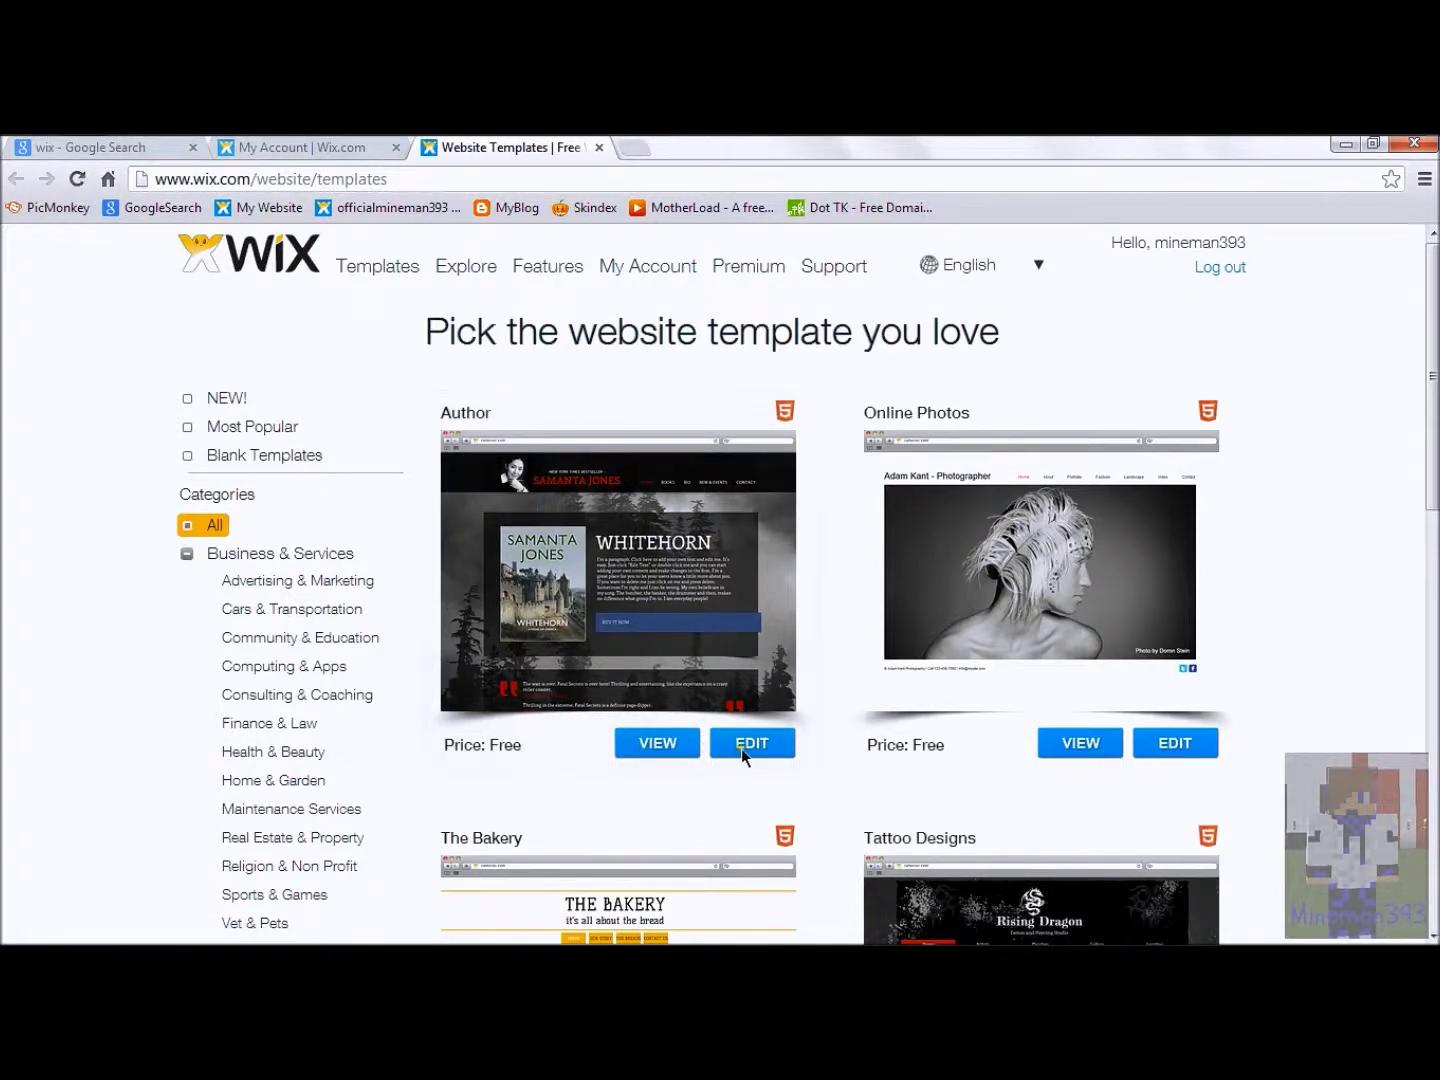
- Open the free Author template's preview and start editing a copy of it
click(484, 884)
click(657, 743)
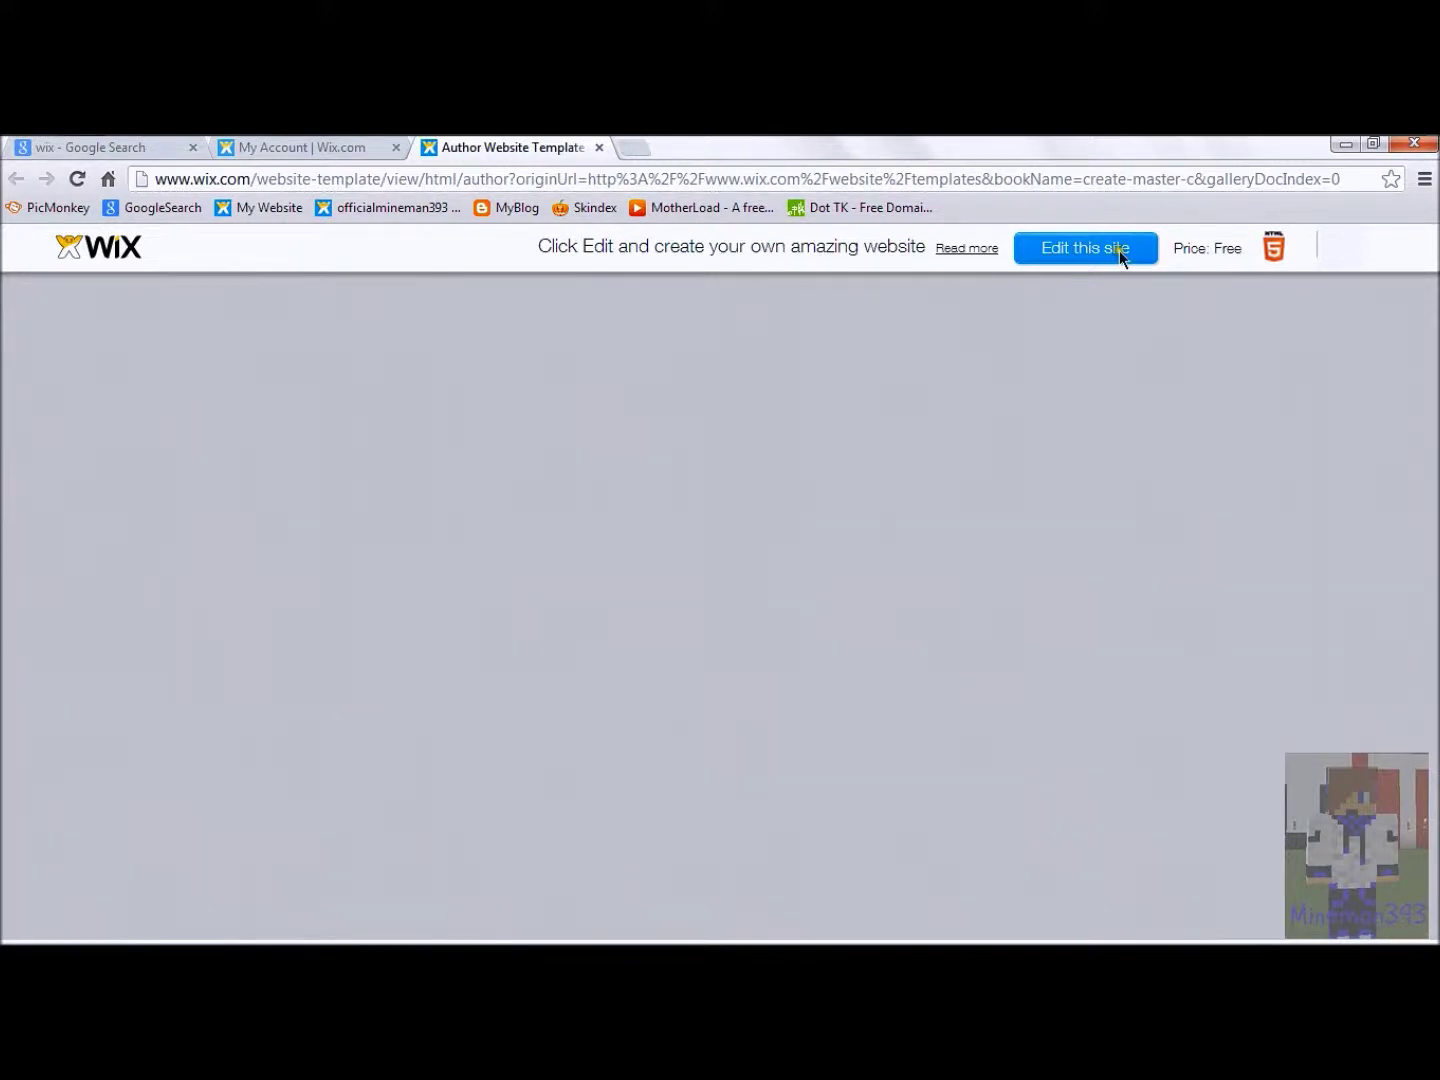
click(1016, 249)
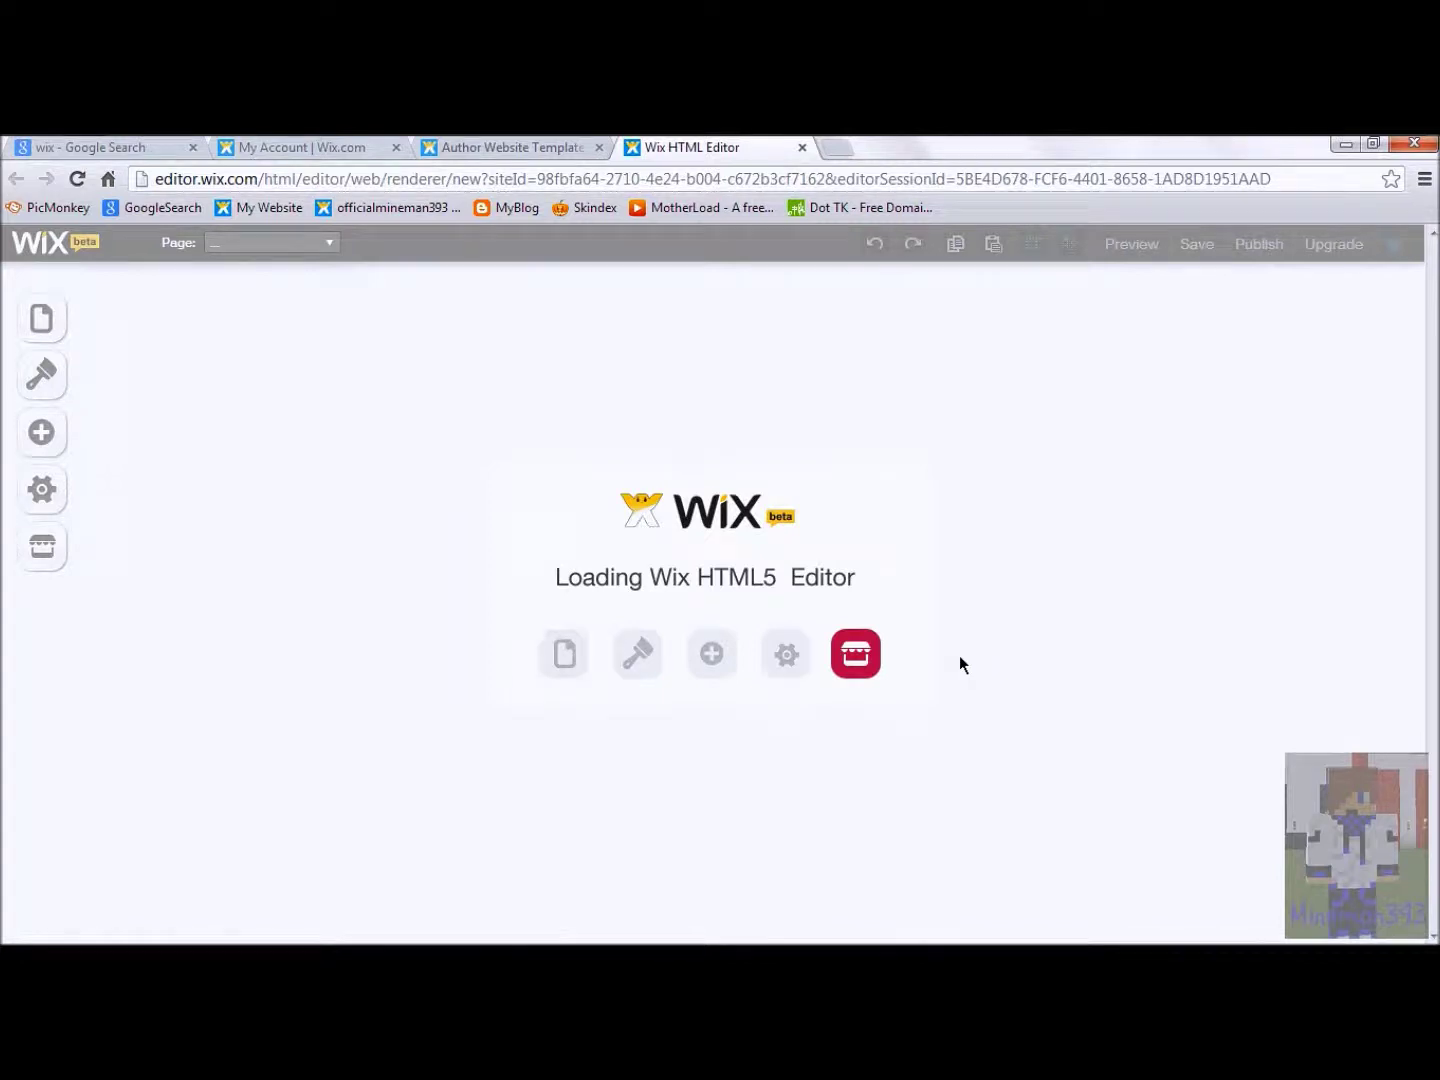
- Load the Author template in the editor, close the search and My Account tabs, and publish
click(958, 656)
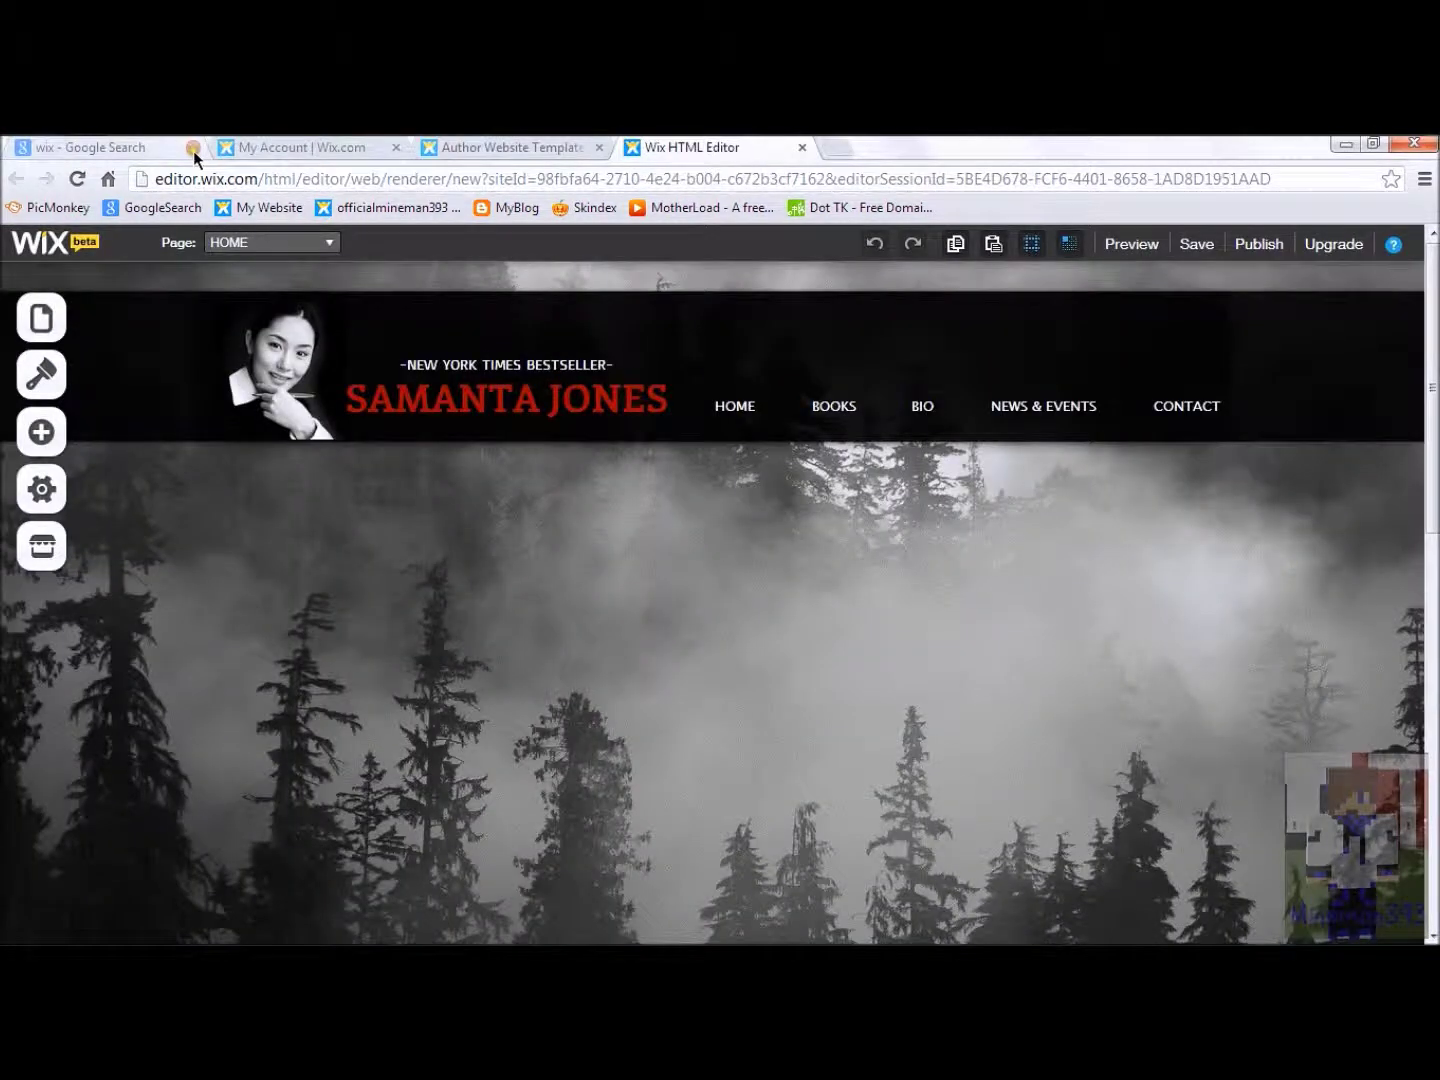
click(193, 149)
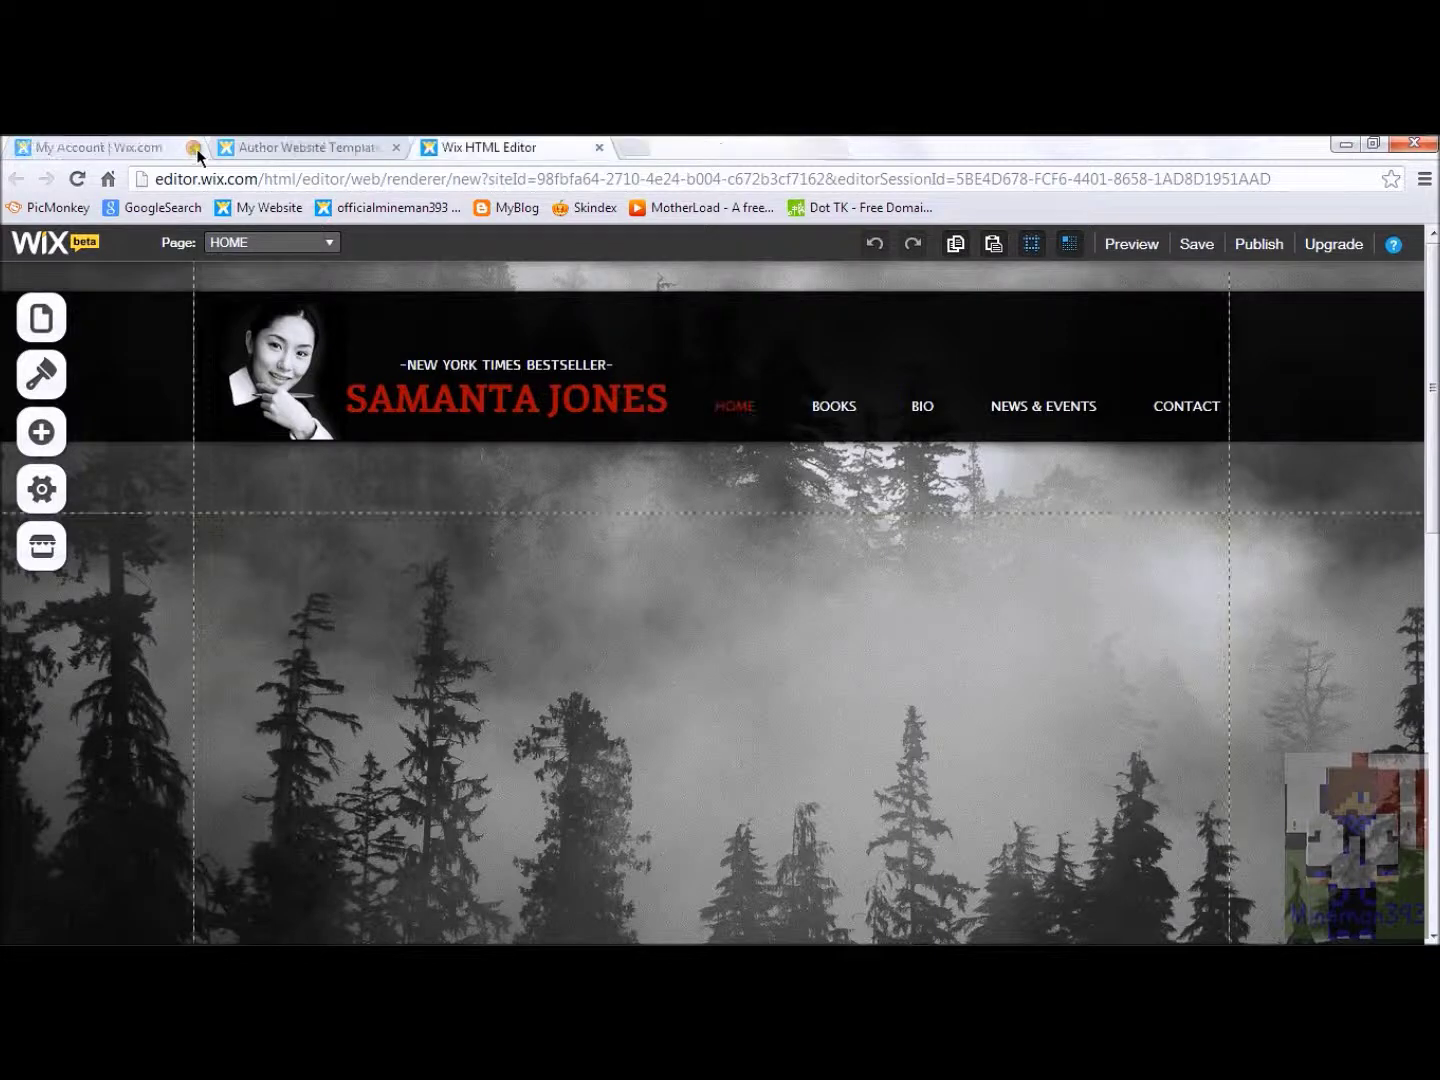
click(194, 150)
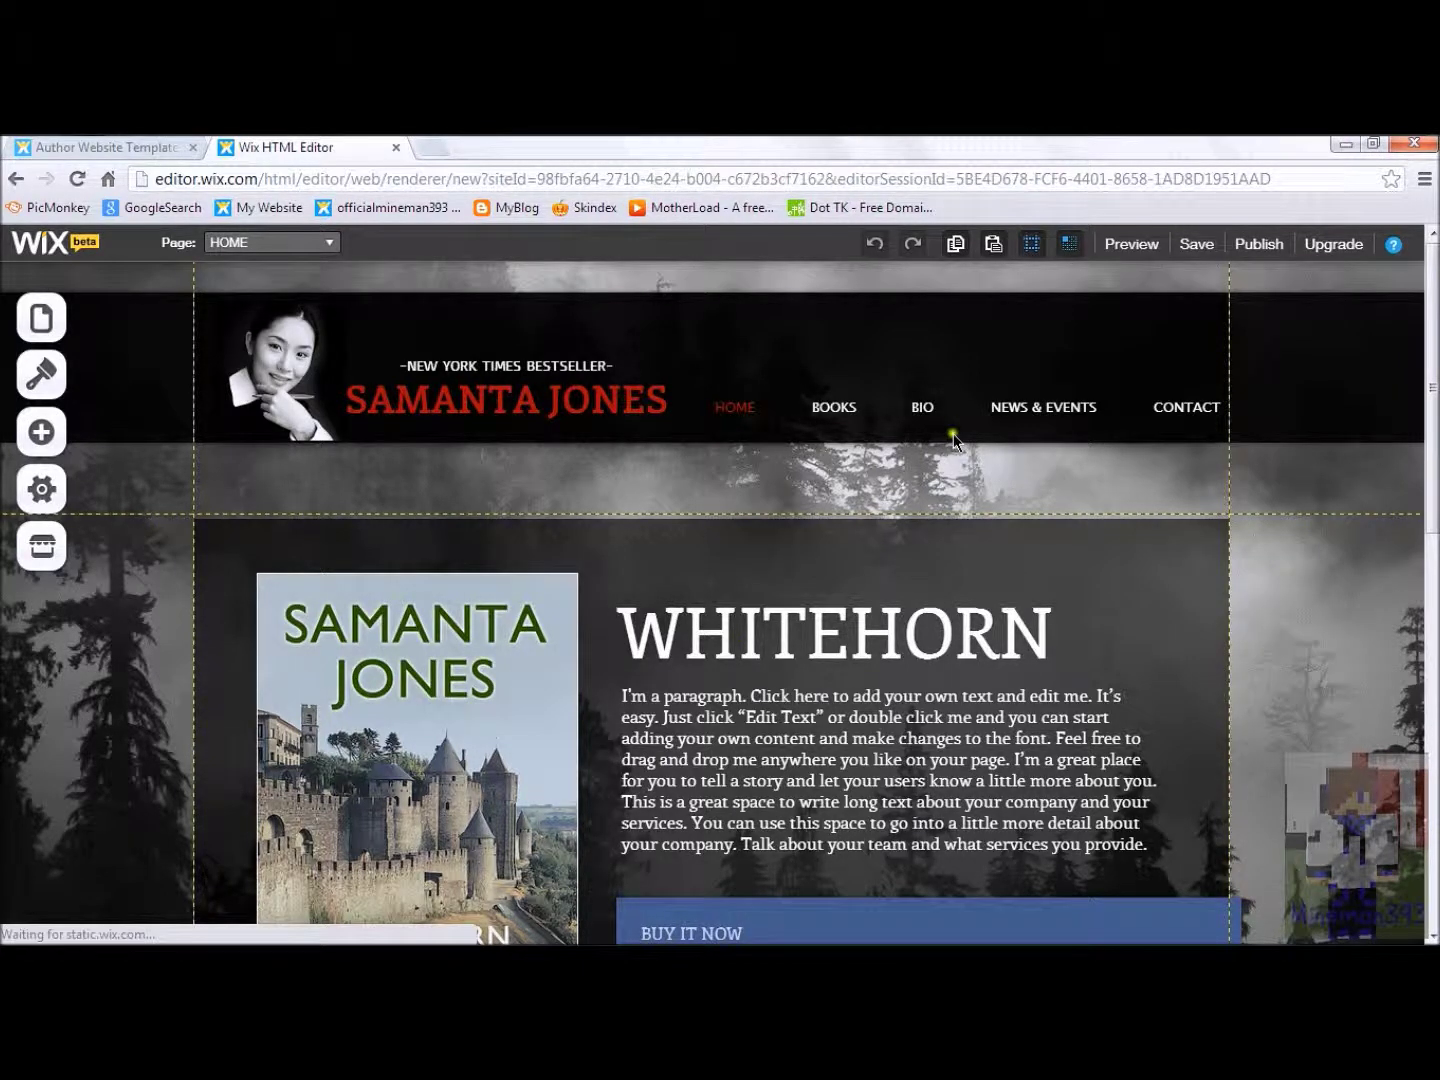
click(1264, 251)
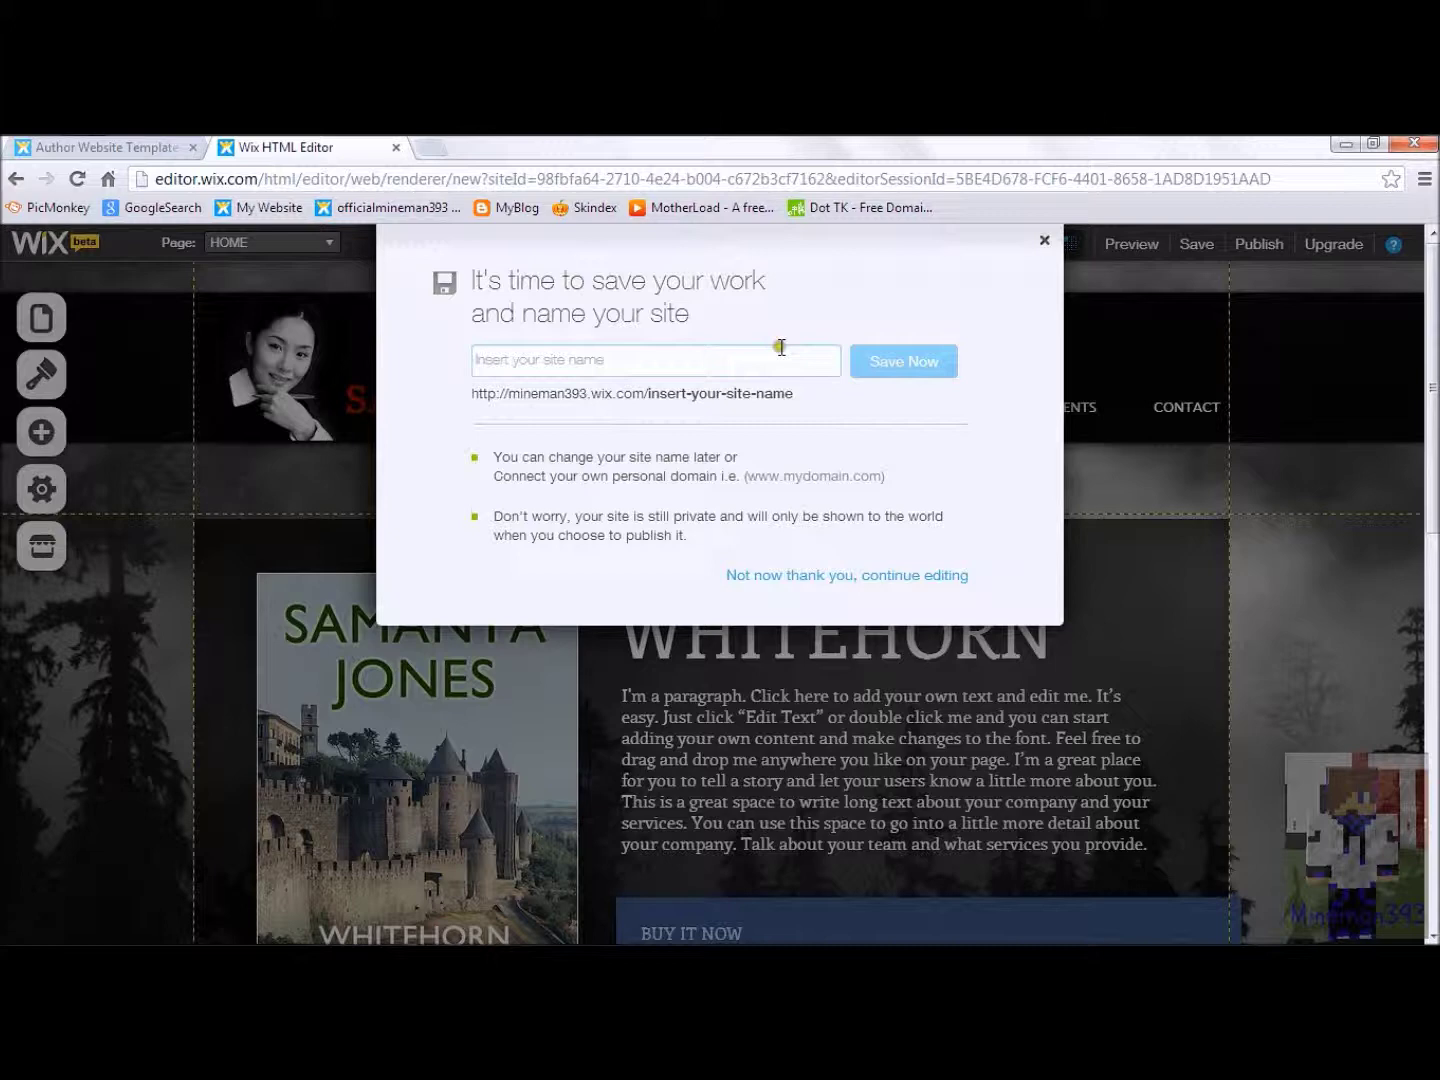
- Enter 'youtube' as the site name and save the site
click(781, 349)
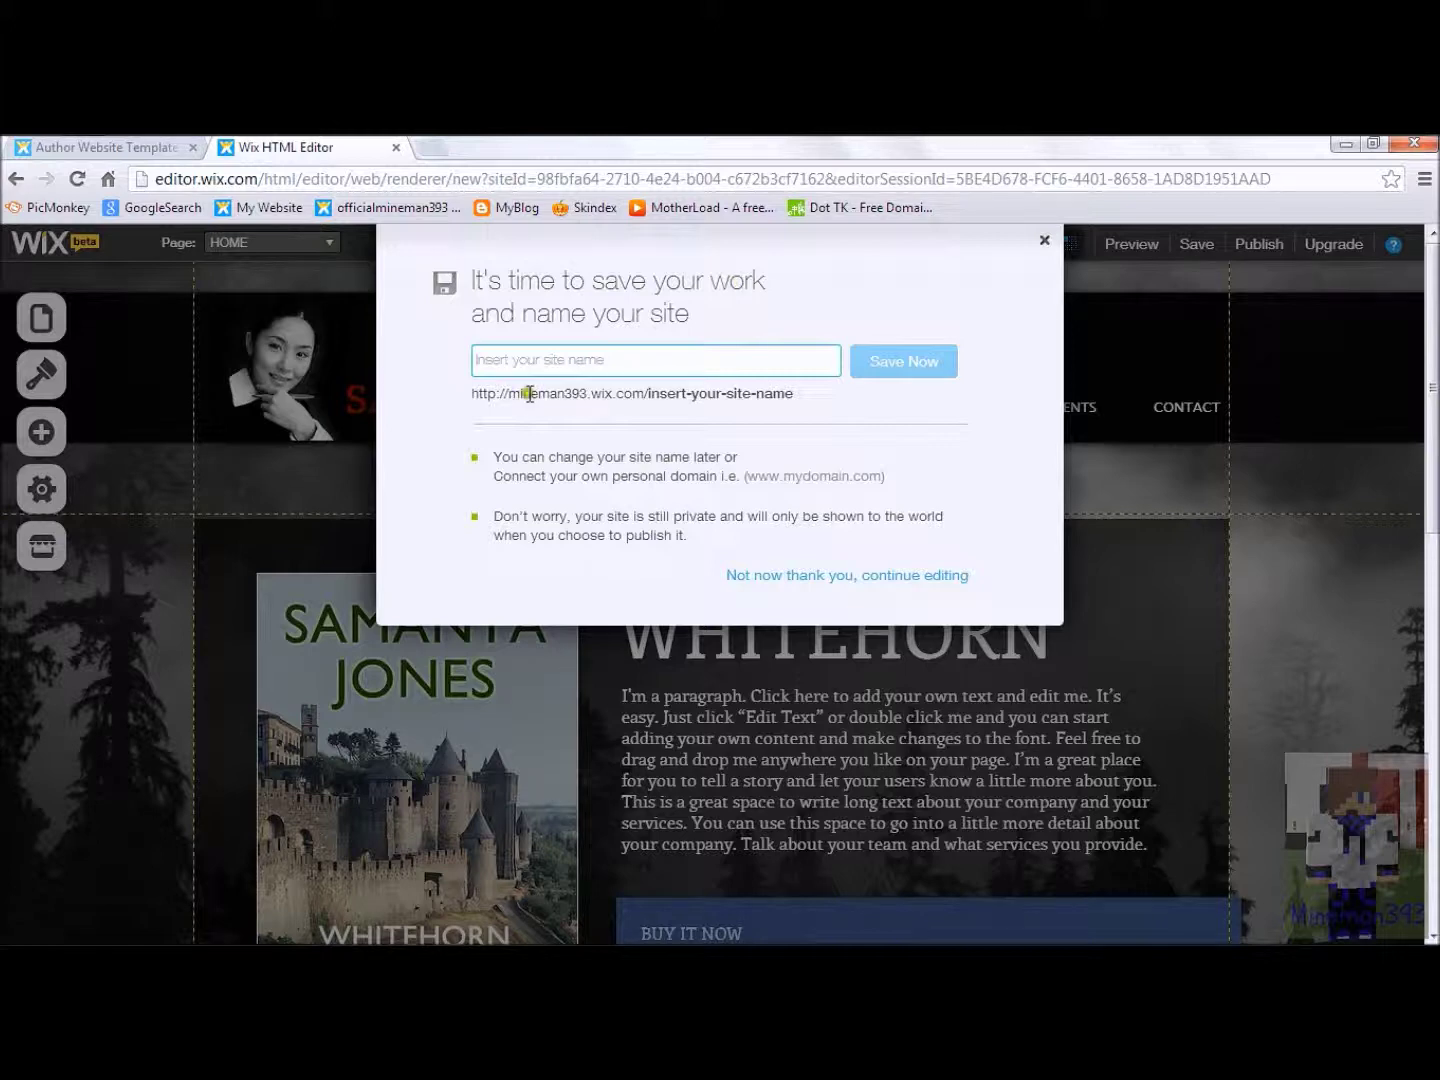
text(youtube)
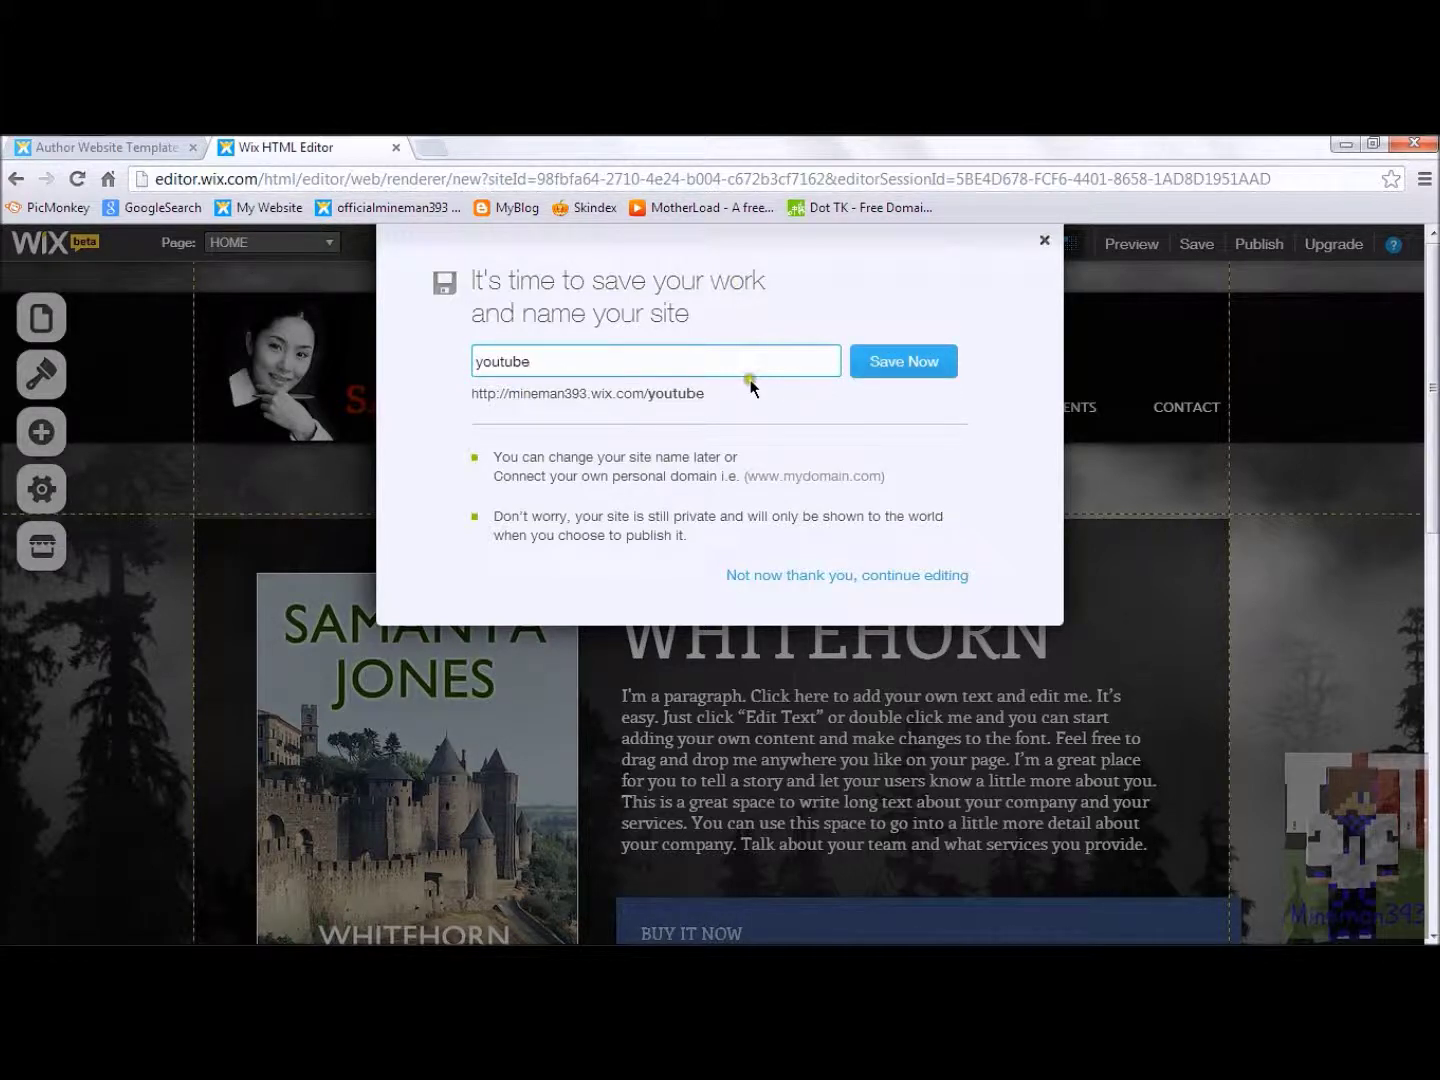
click(750, 380)
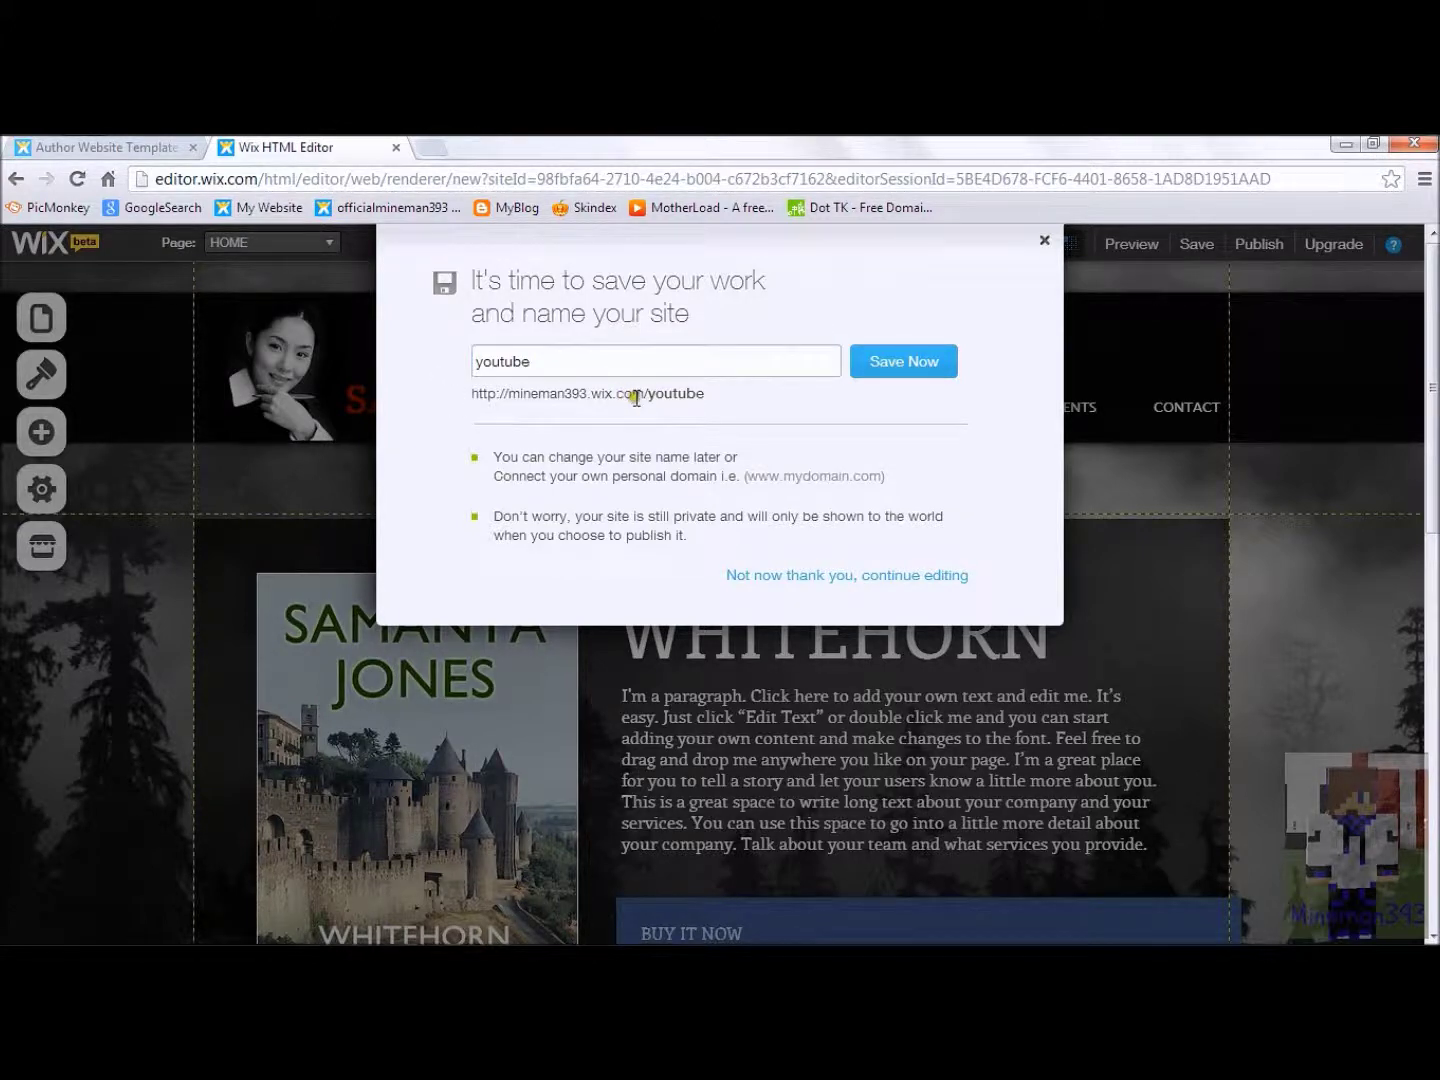
click(899, 361)
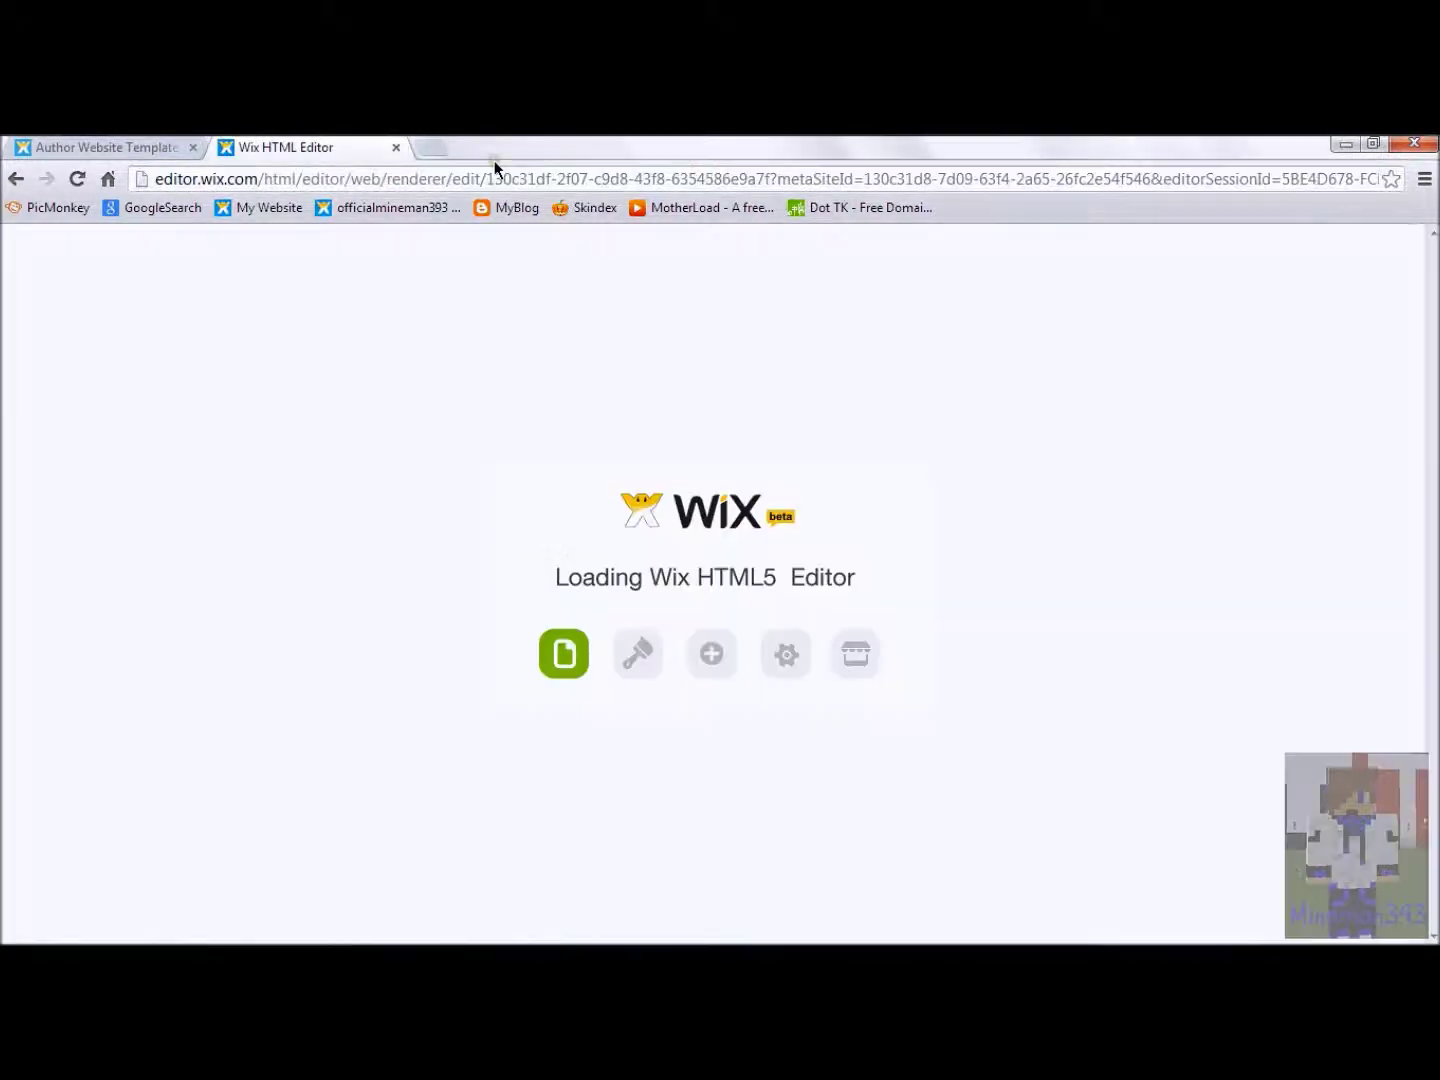
- Enter dot.tk in a new tab's address bar and close the Author preview and Wix editor tabs
click(432, 149)
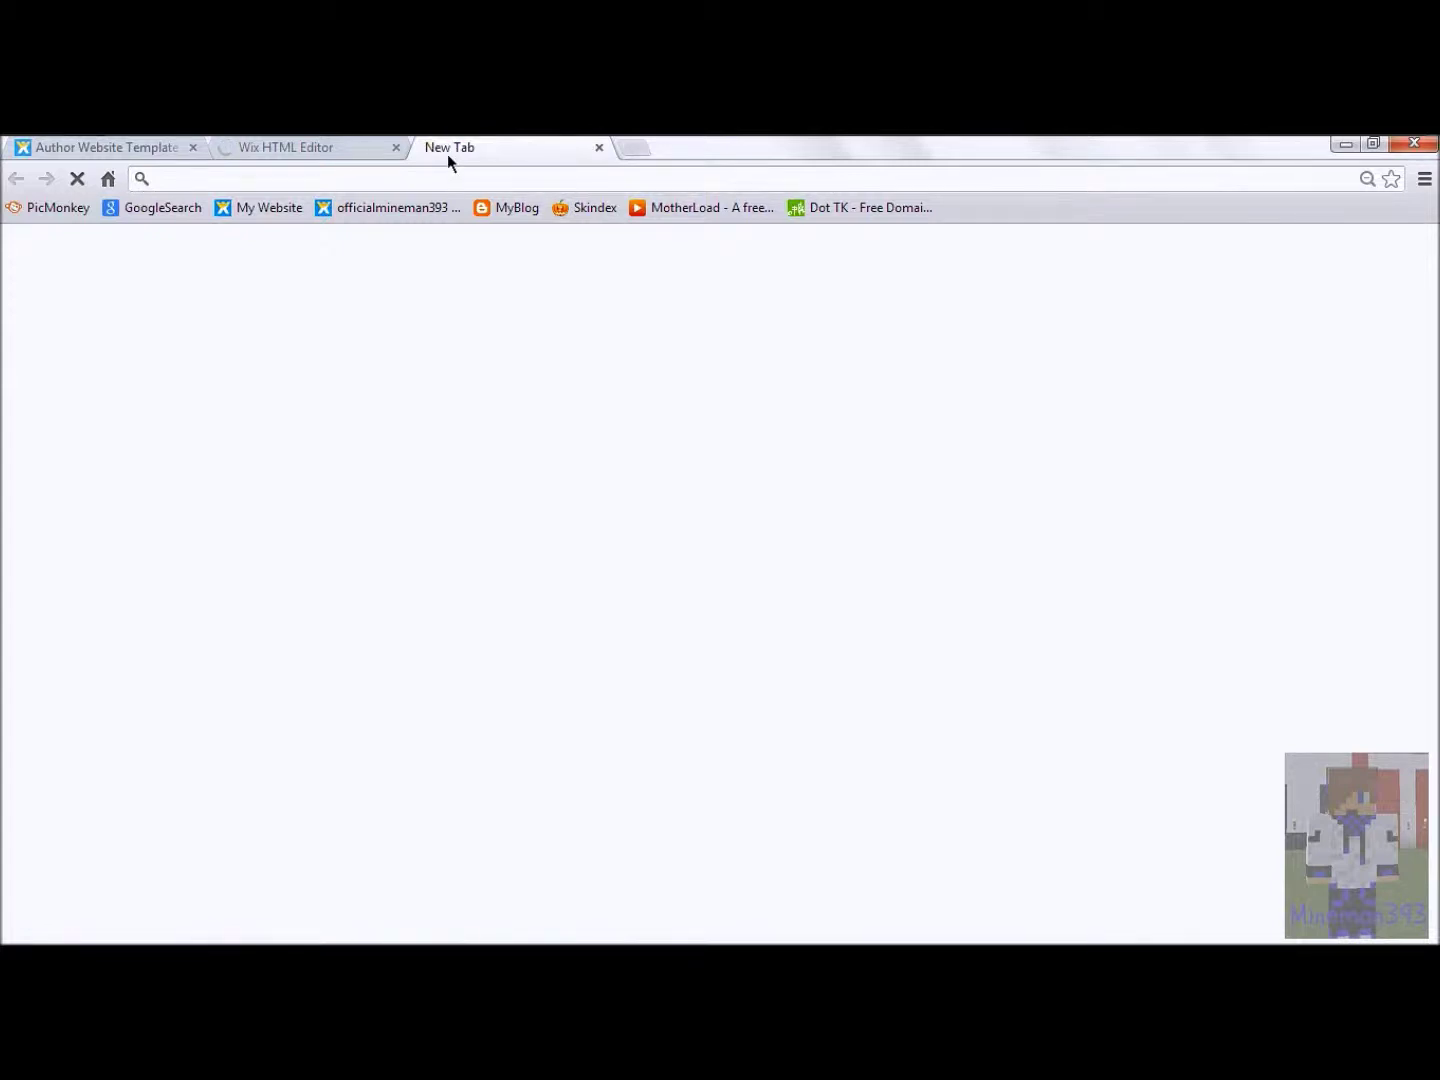
text(dot)
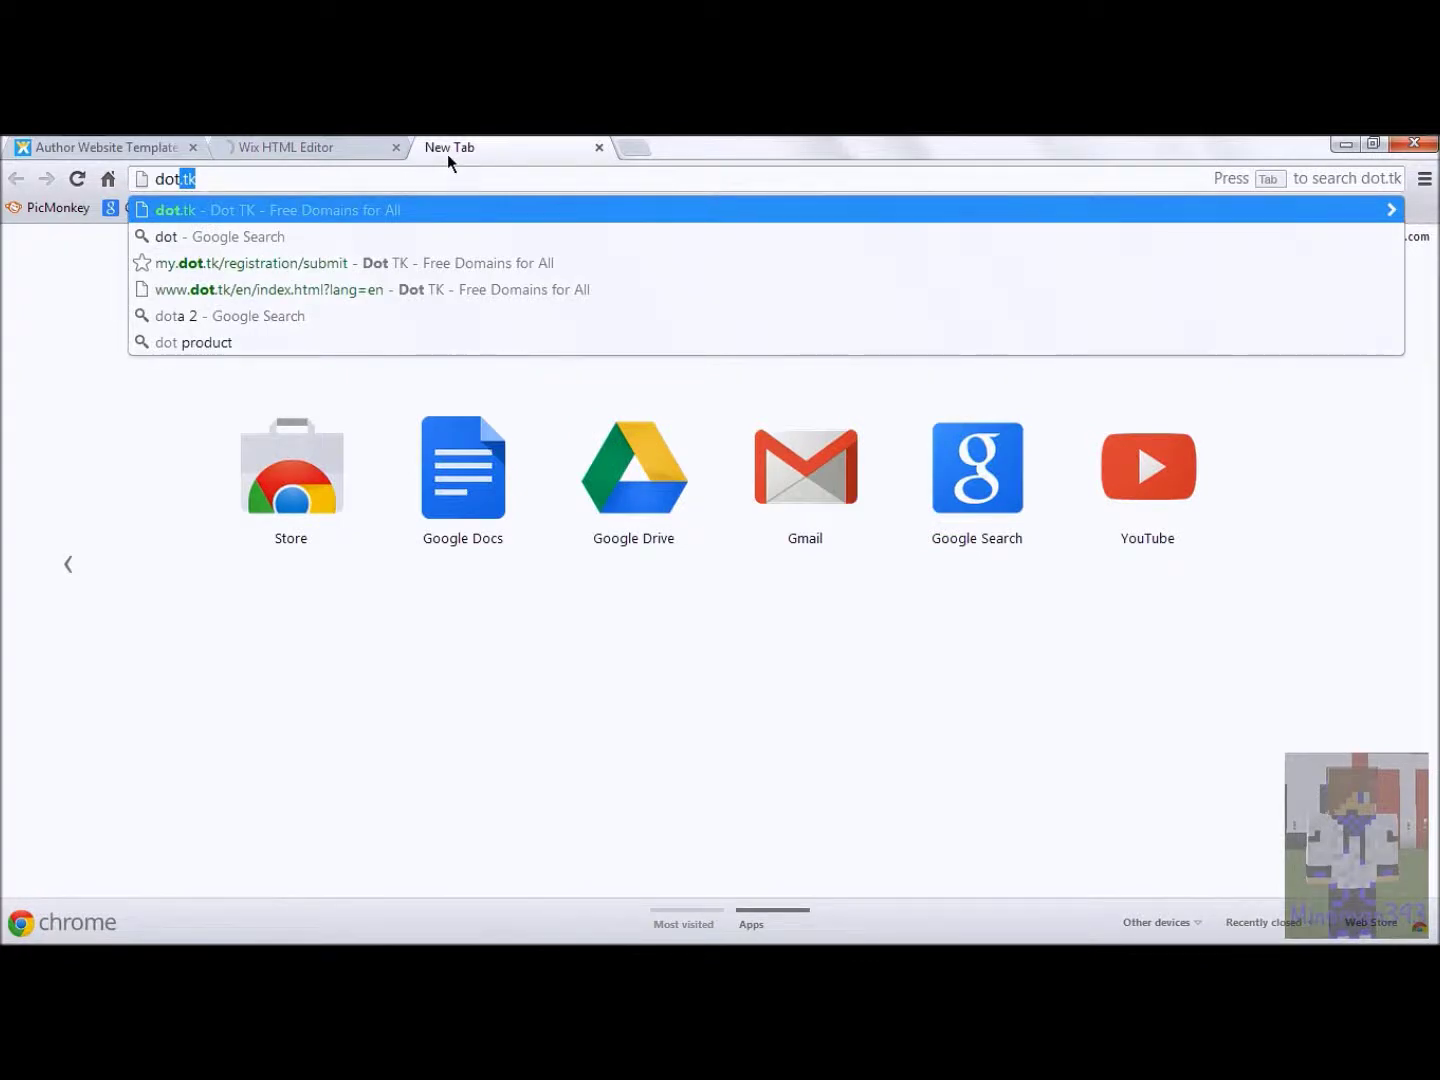
text(.tk)
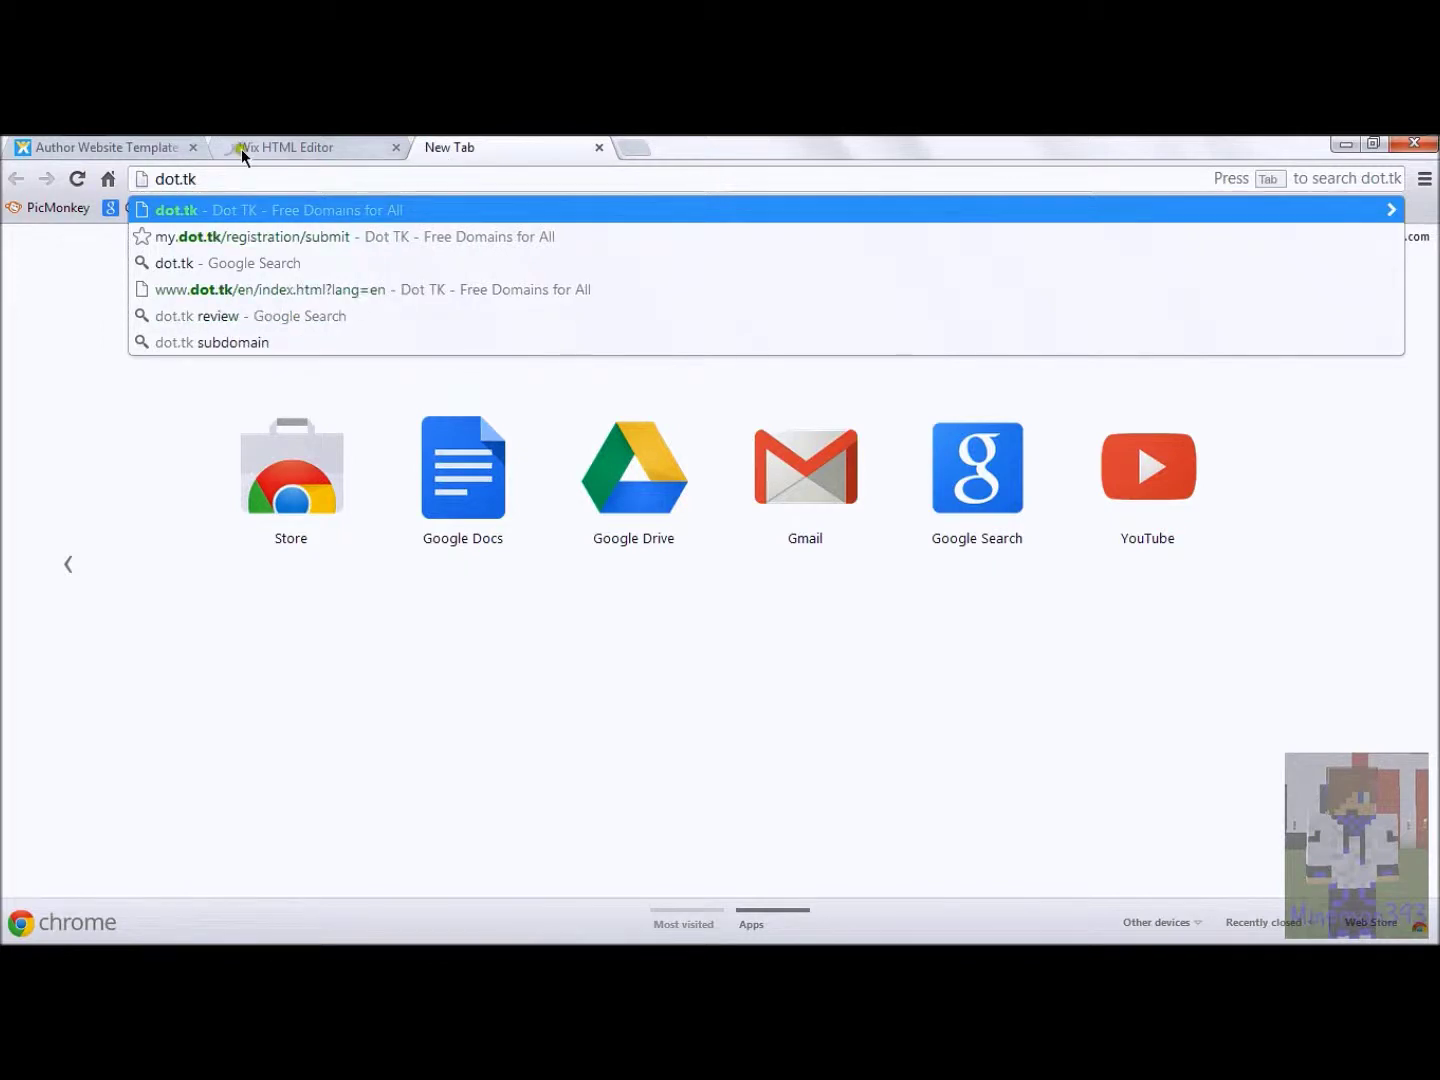
key(Escape)
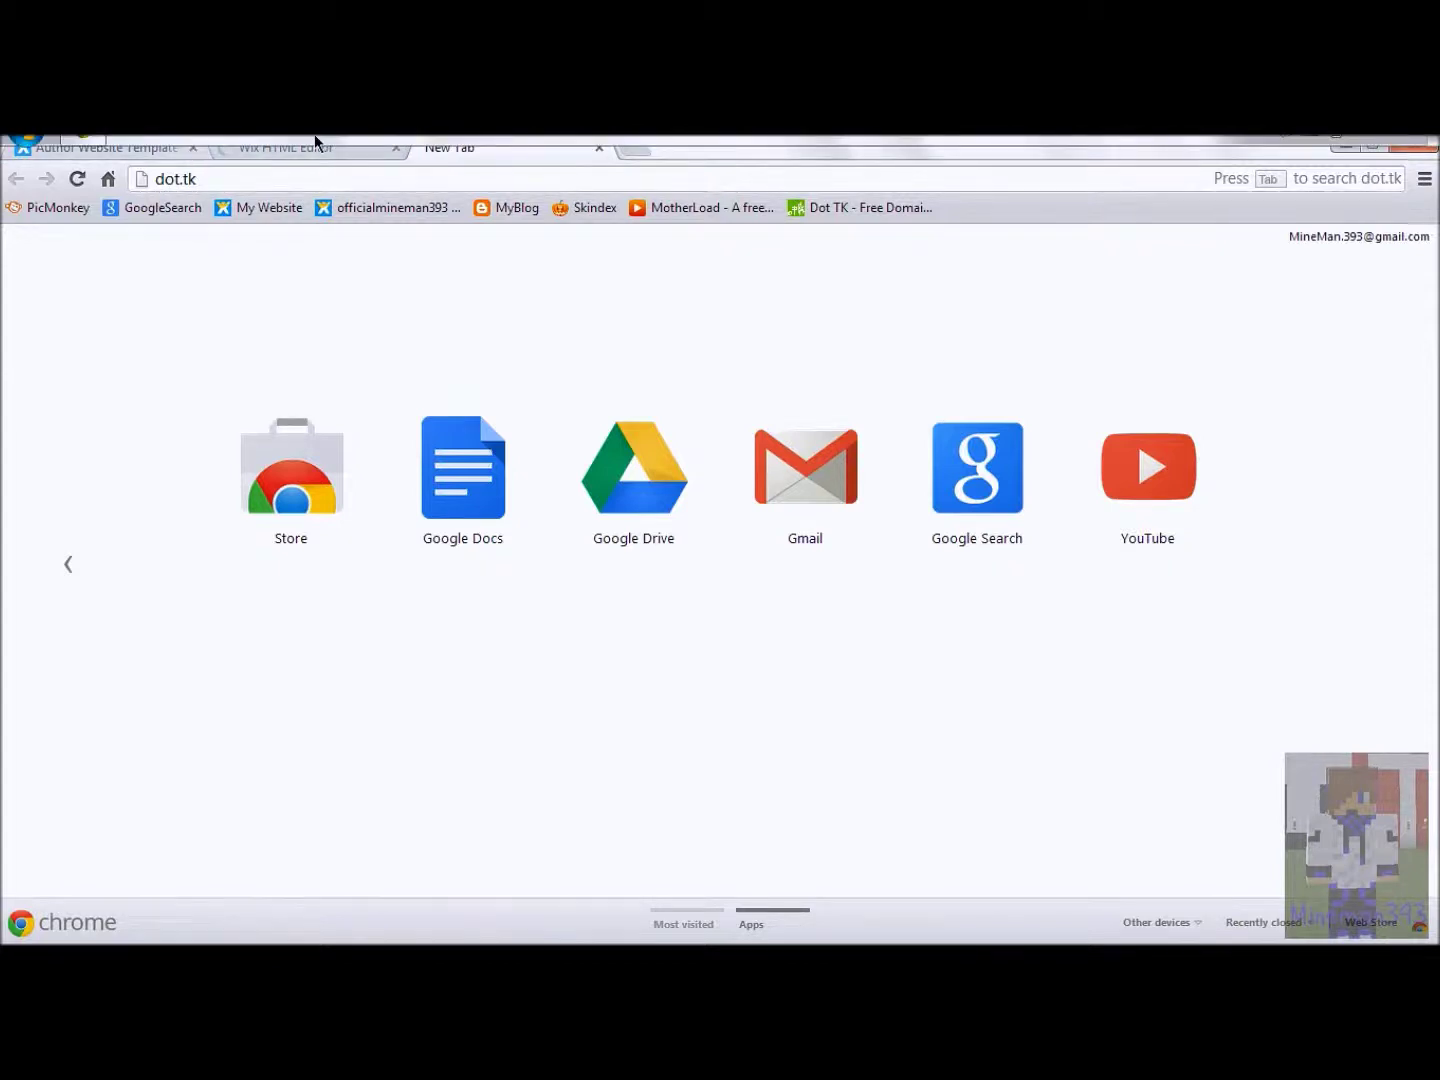
click(193, 147)
click(194, 148)
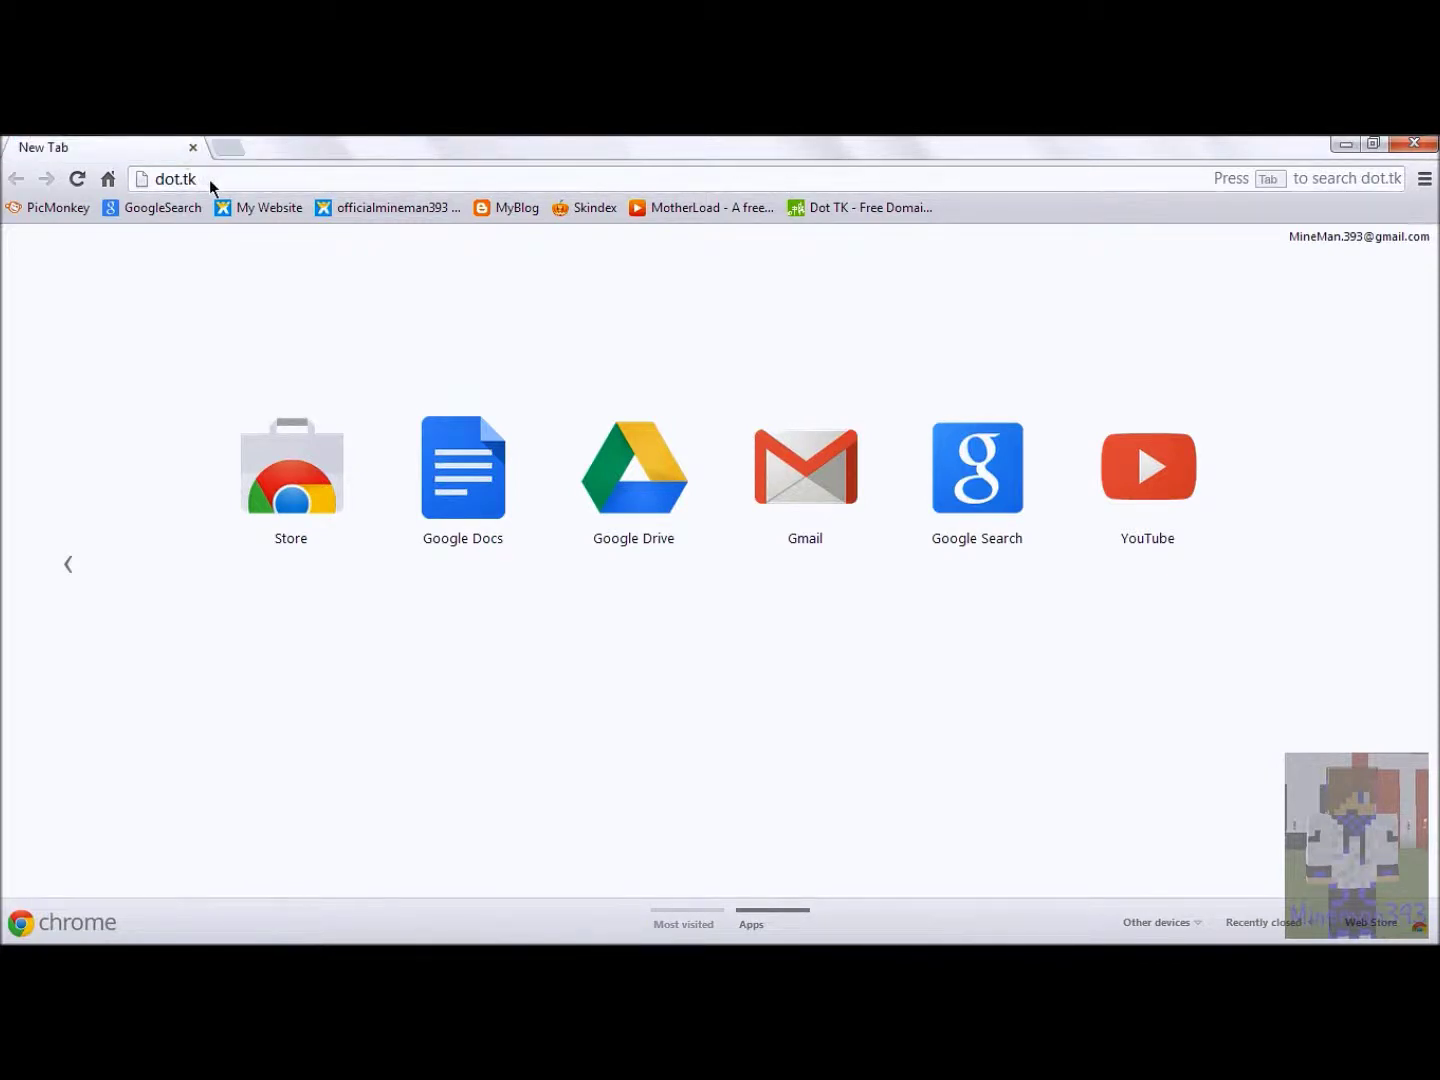
- Load the dot.tk site and enter youtubetutoriall as the .tk domain name
click(209, 179)
key(Return)
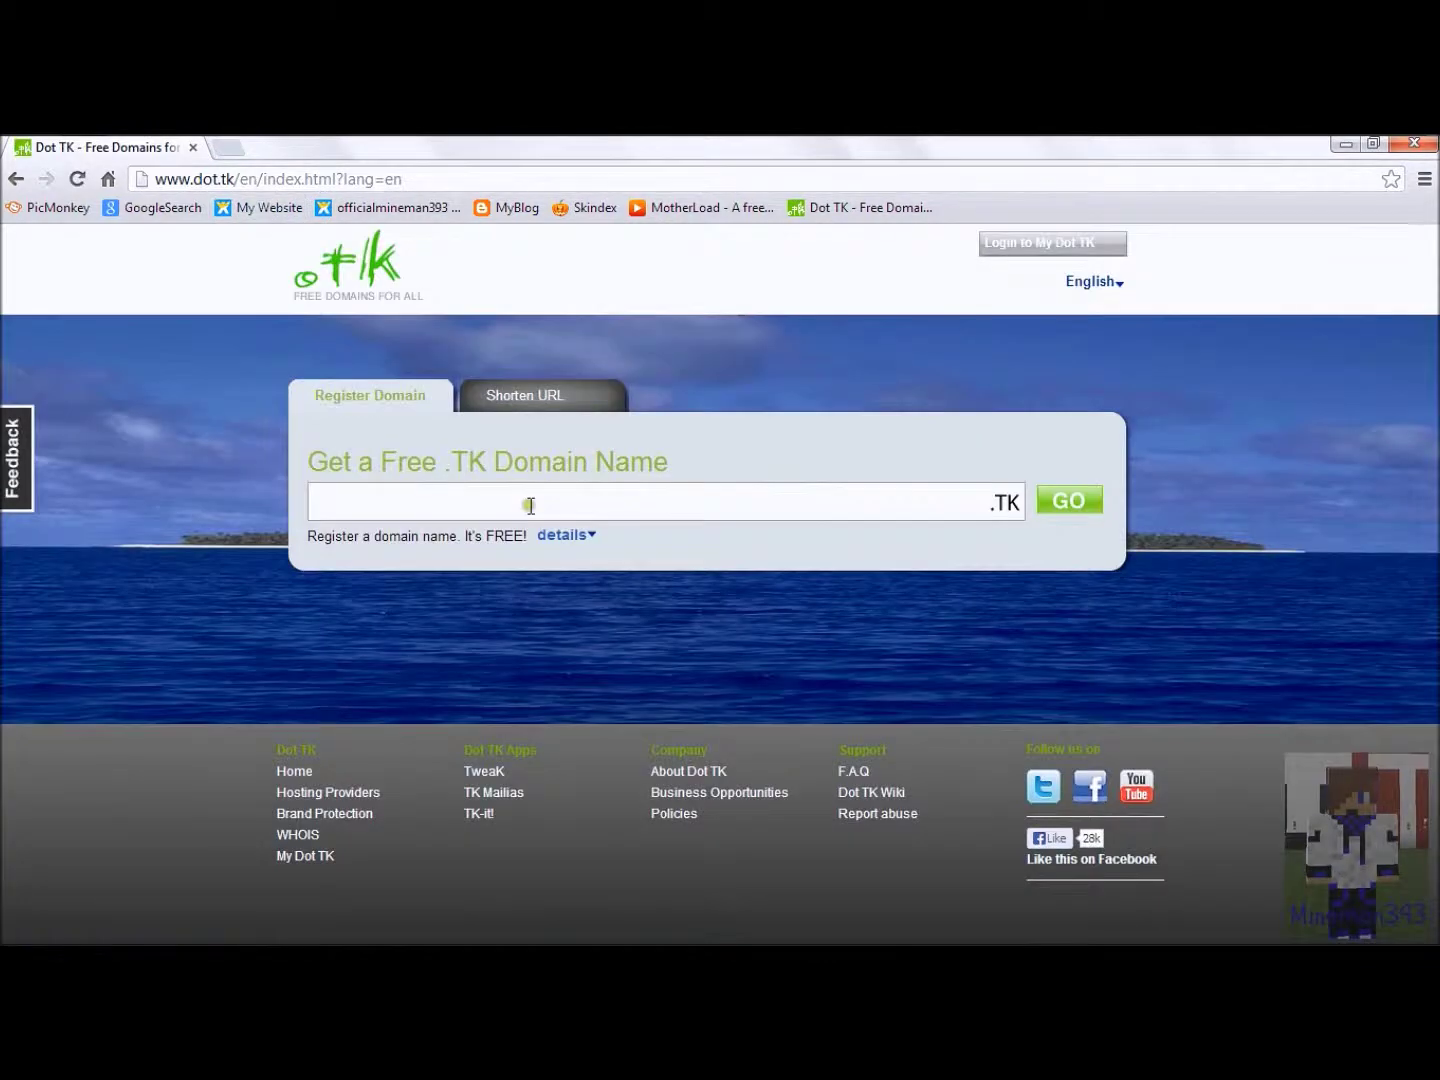
text(yout)
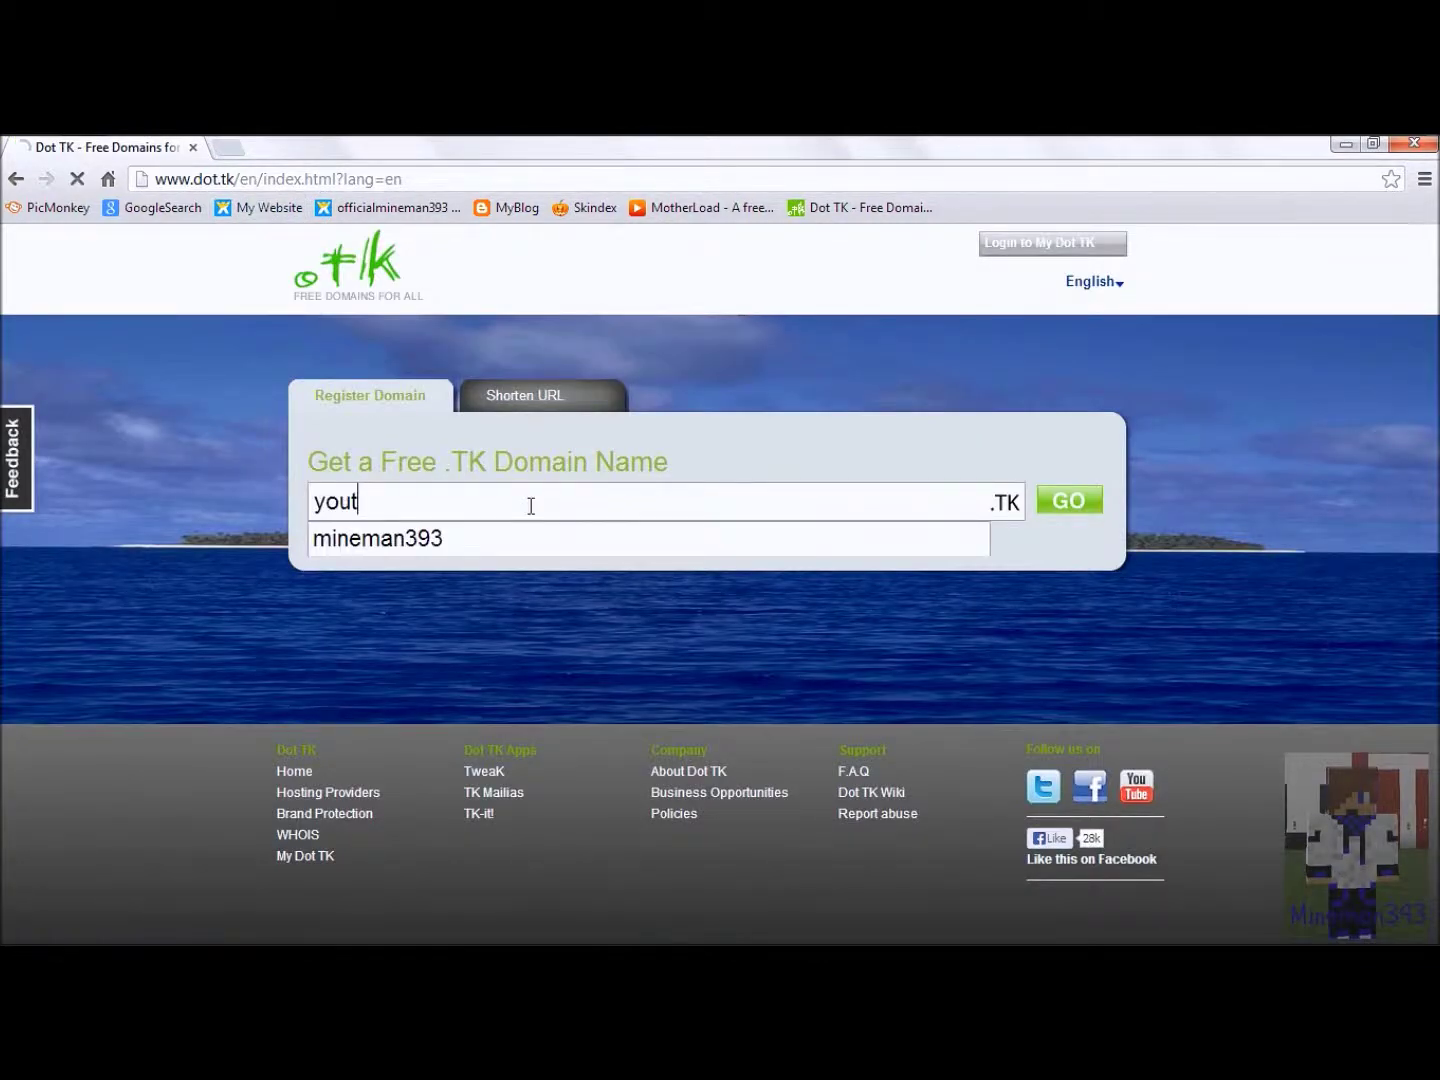
click(484, 536)
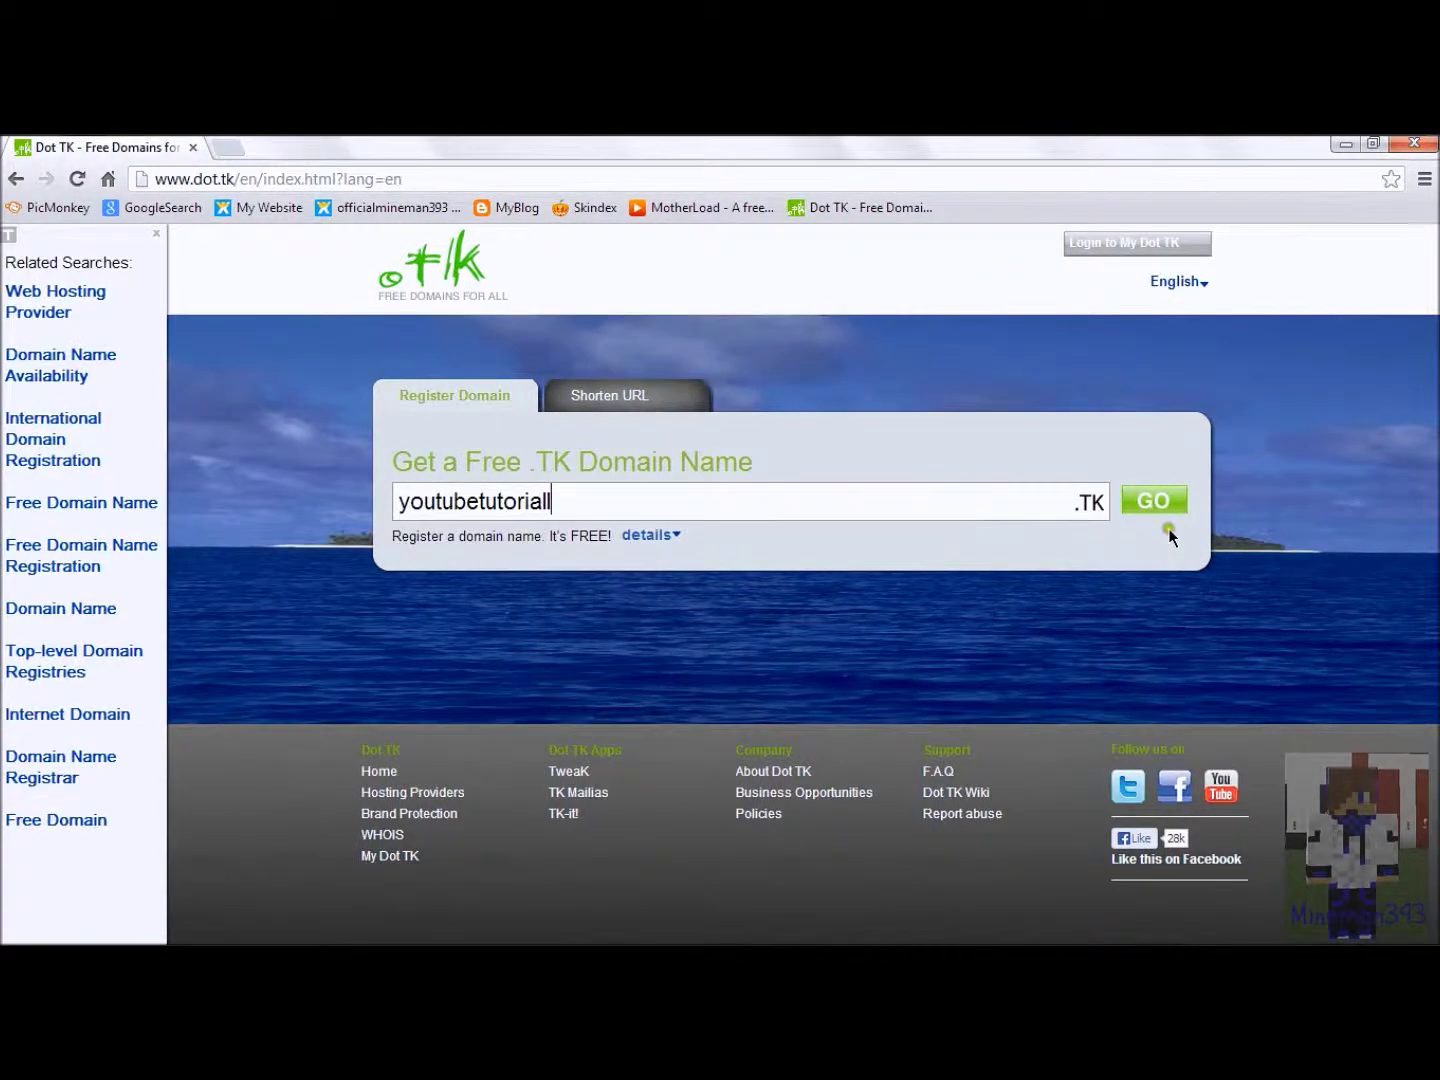
- Register youtubetutoriall.tk forwarding to the Wix site URL ending in /youtube, for 1 month
click(1157, 503)
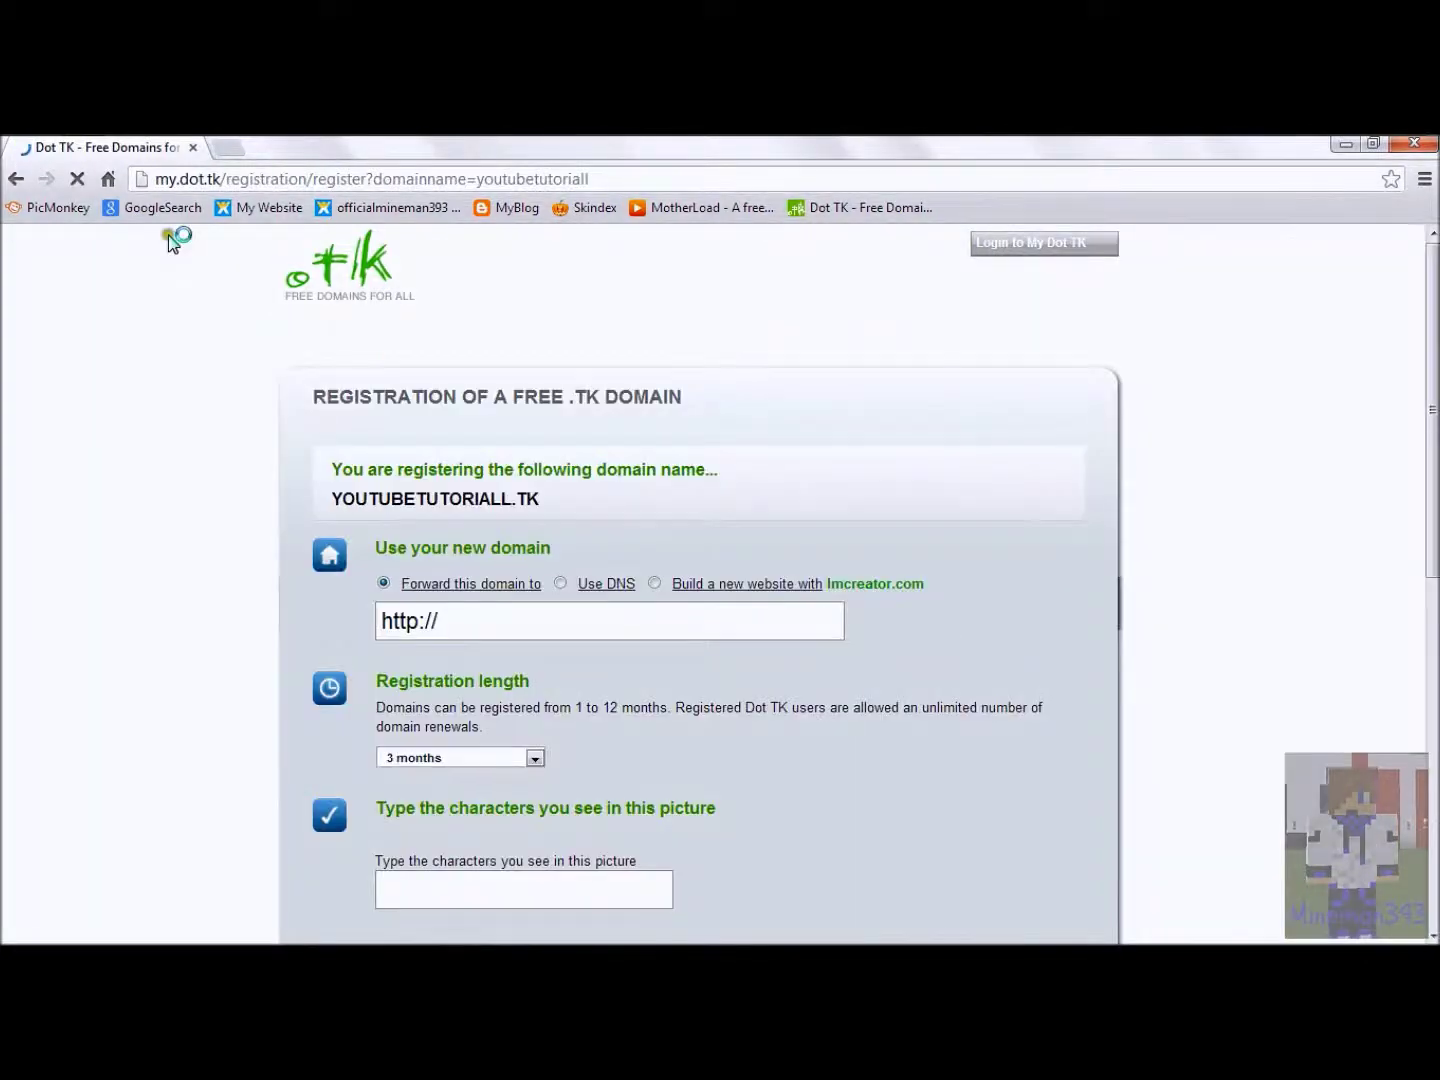
click(456, 622)
text(m)
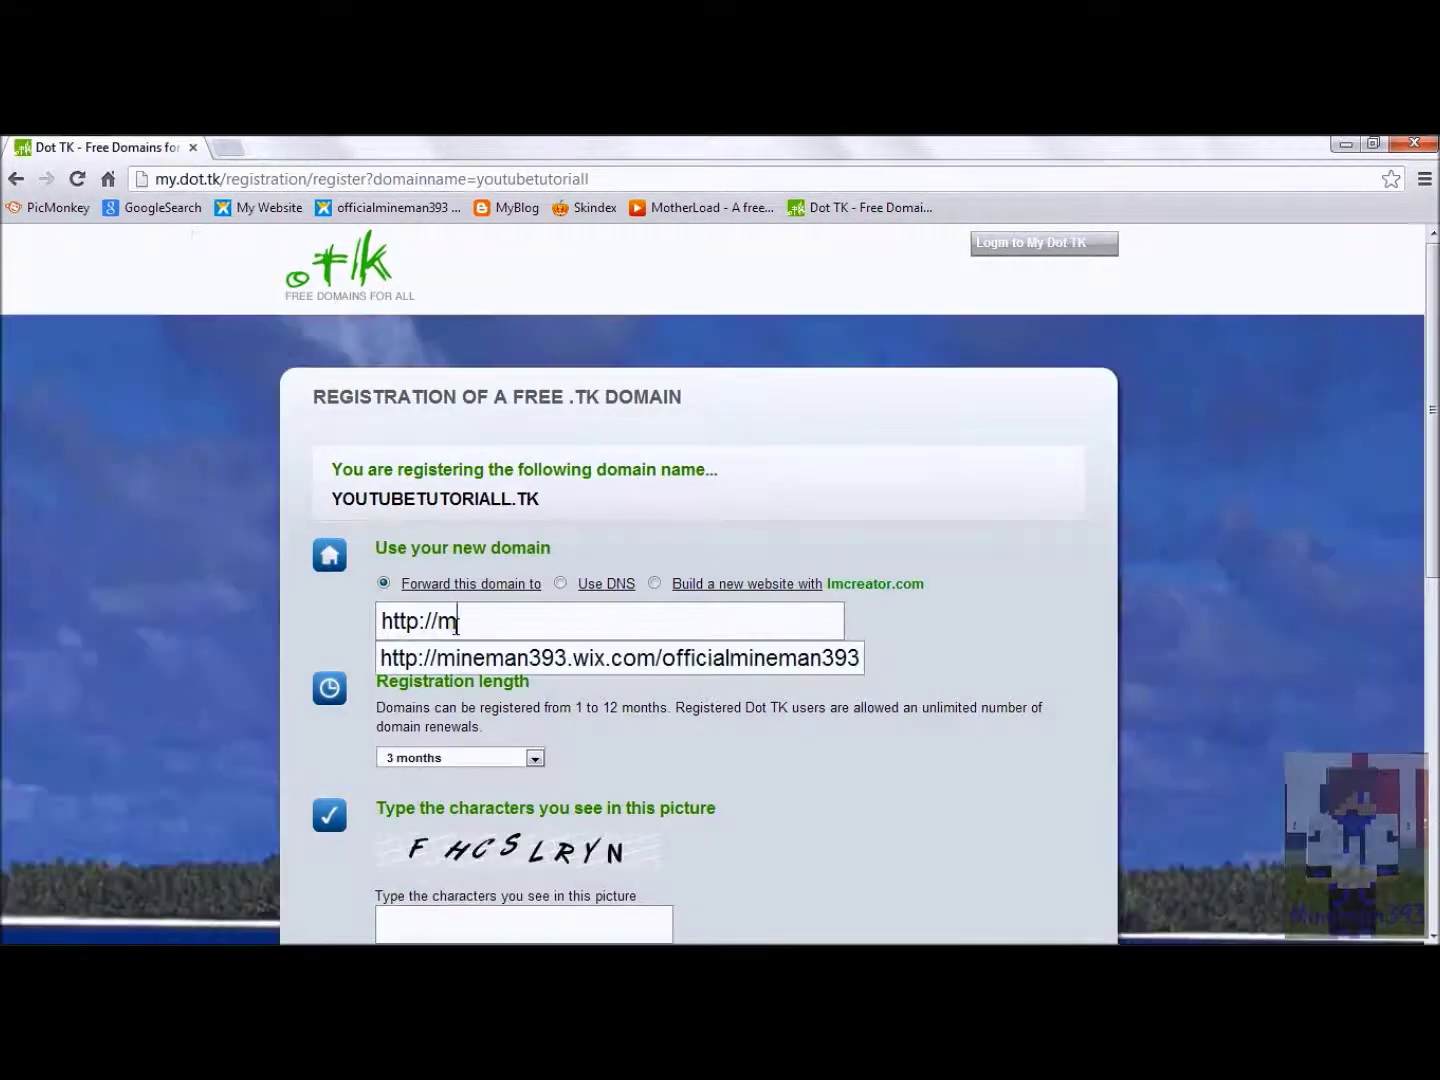
text(ineman393)
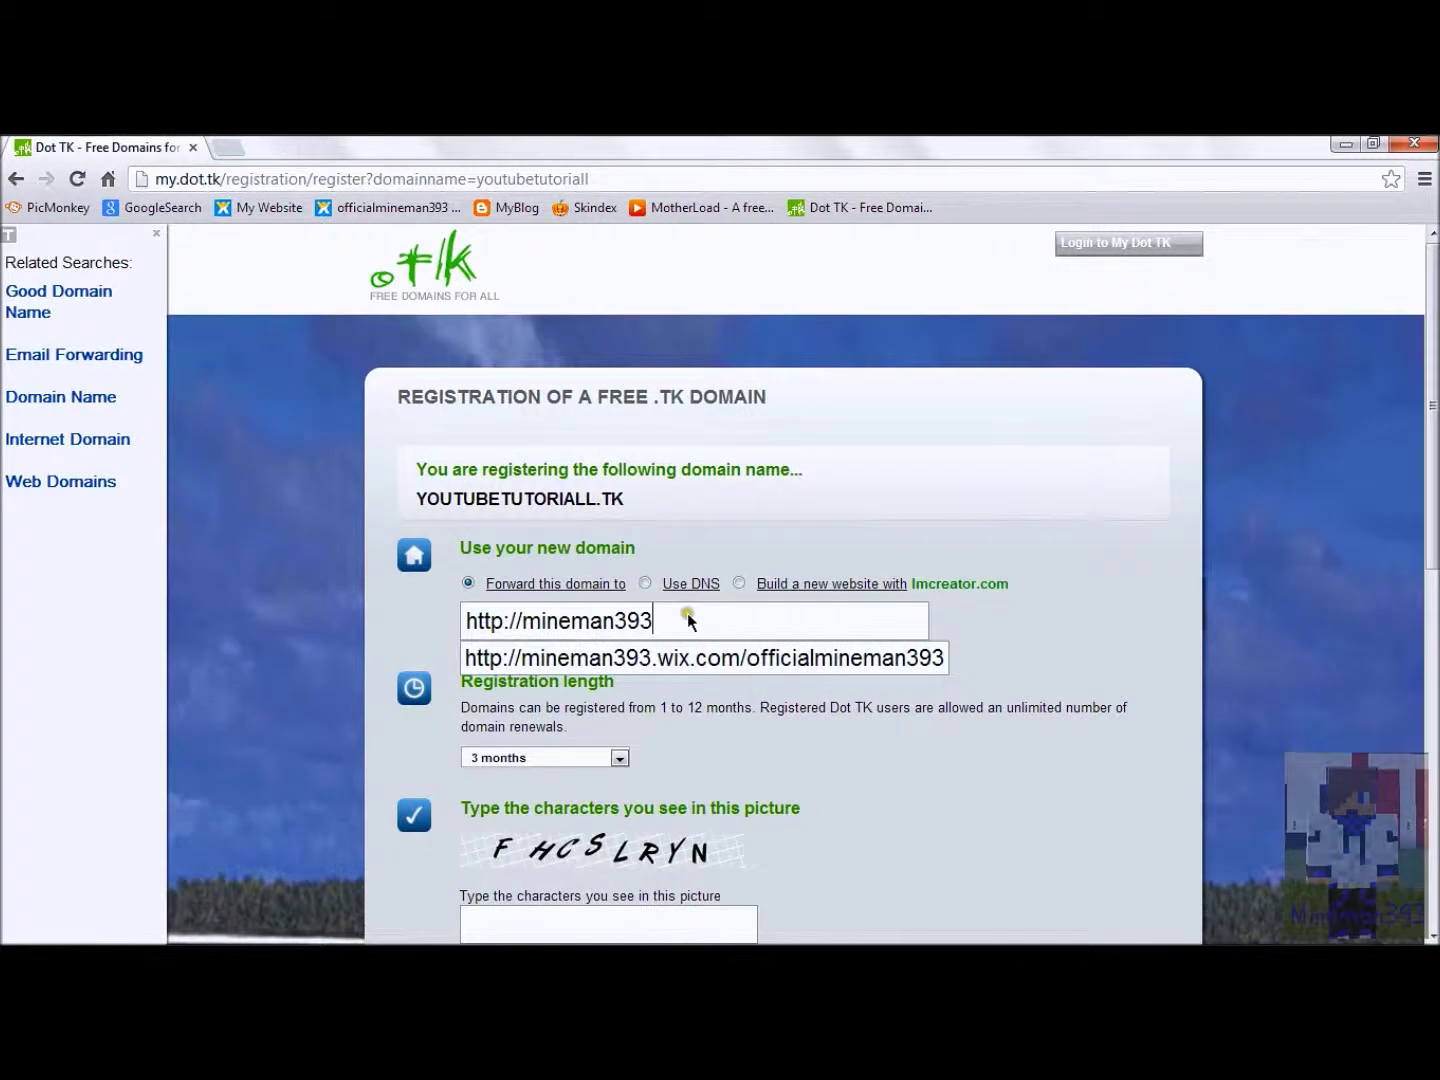
text(.wix.com/yo)
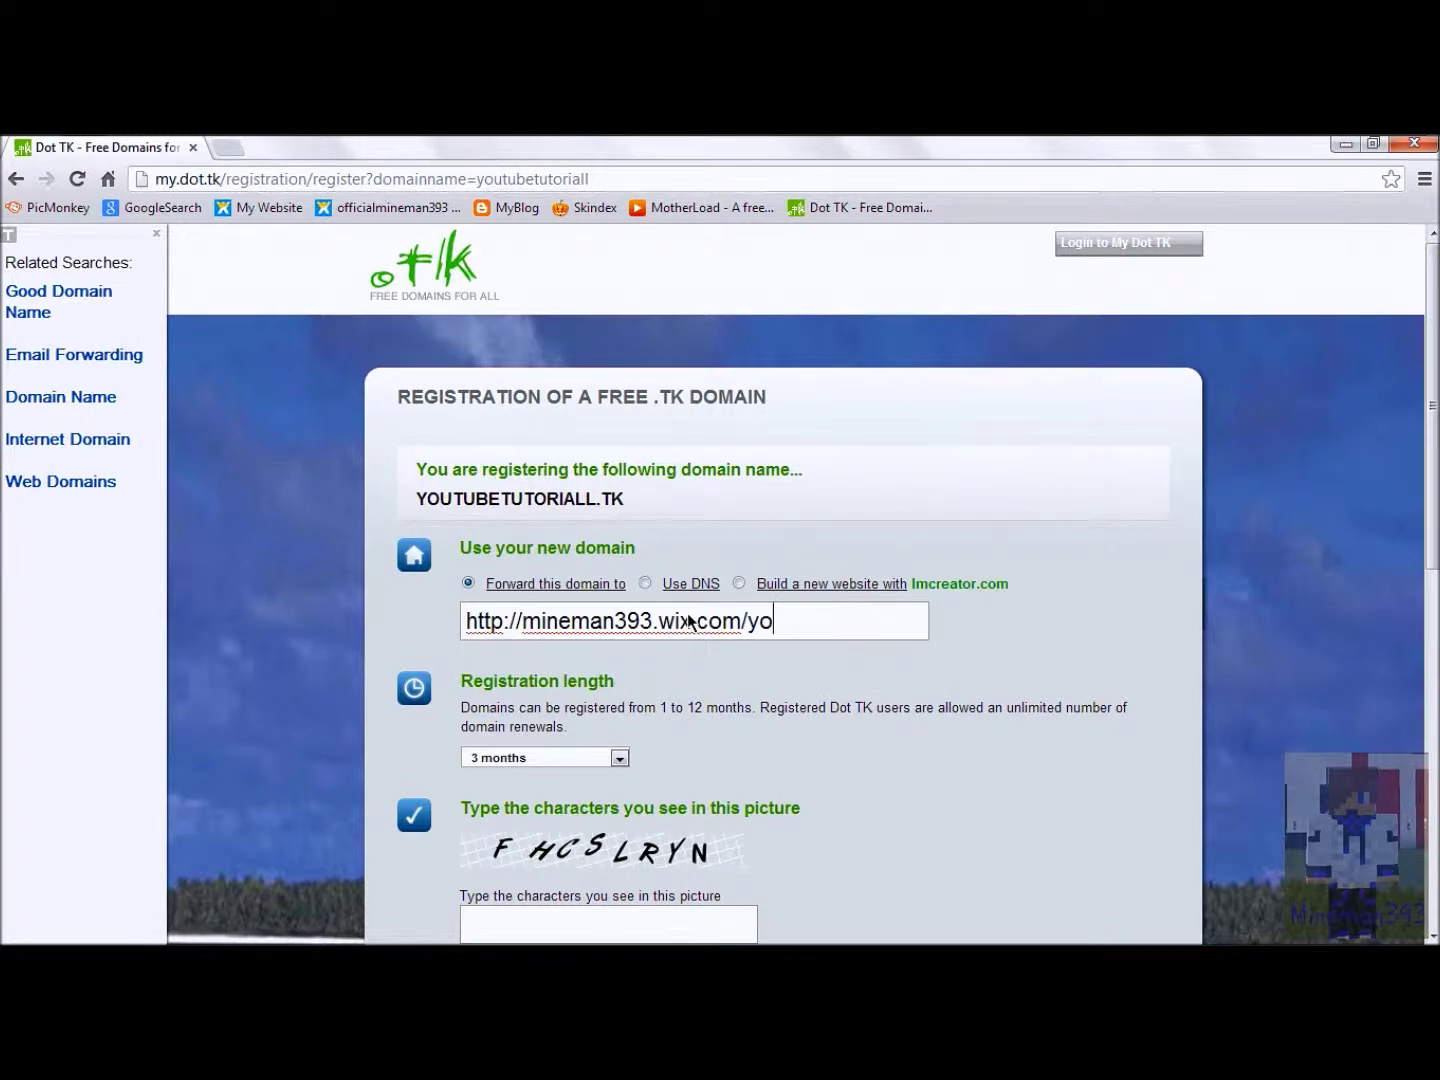
text(utube)
click(624, 759)
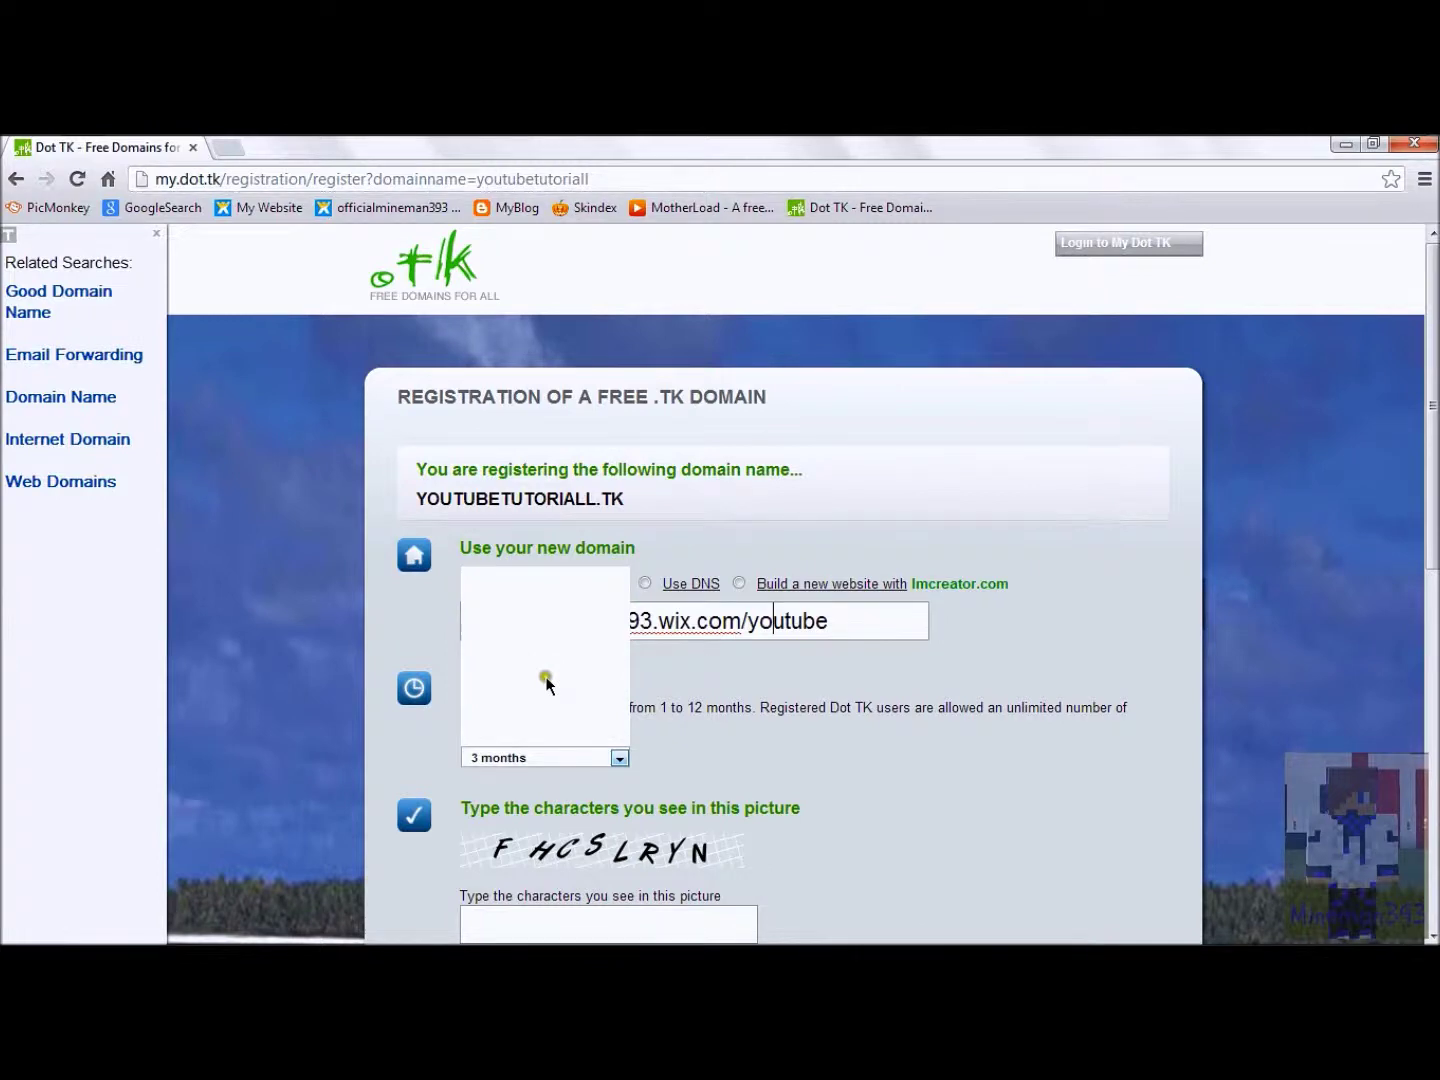
click(546, 684)
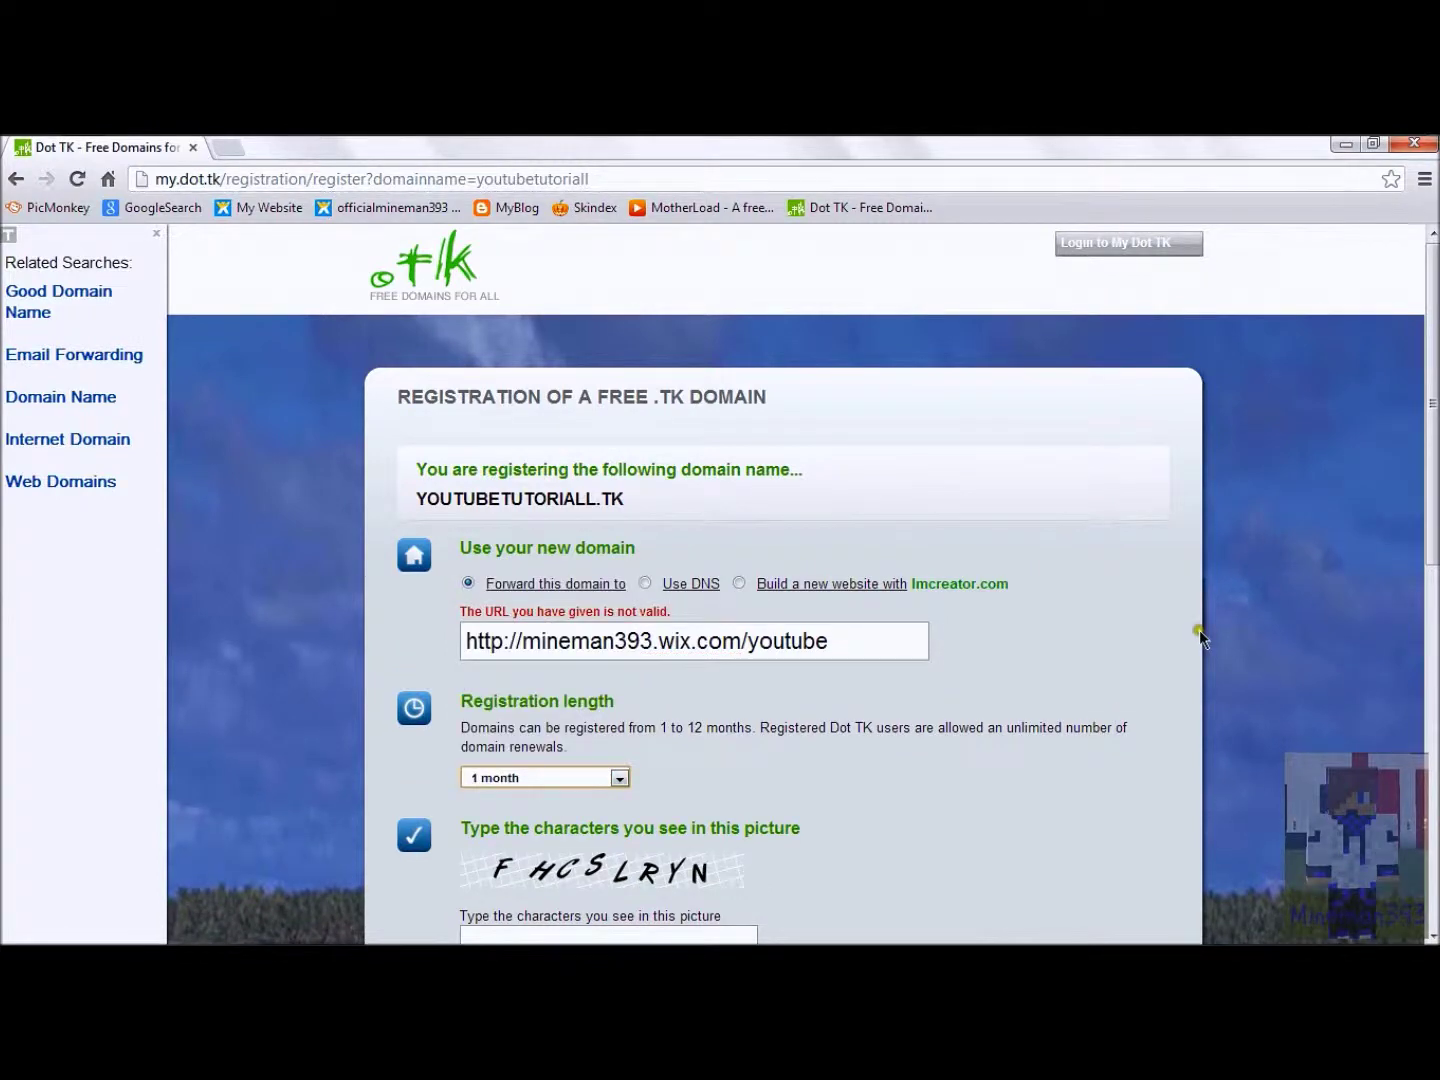
- Type the verification characters shown in the picture into the captcha box
scroll(543, 736, down, 2)
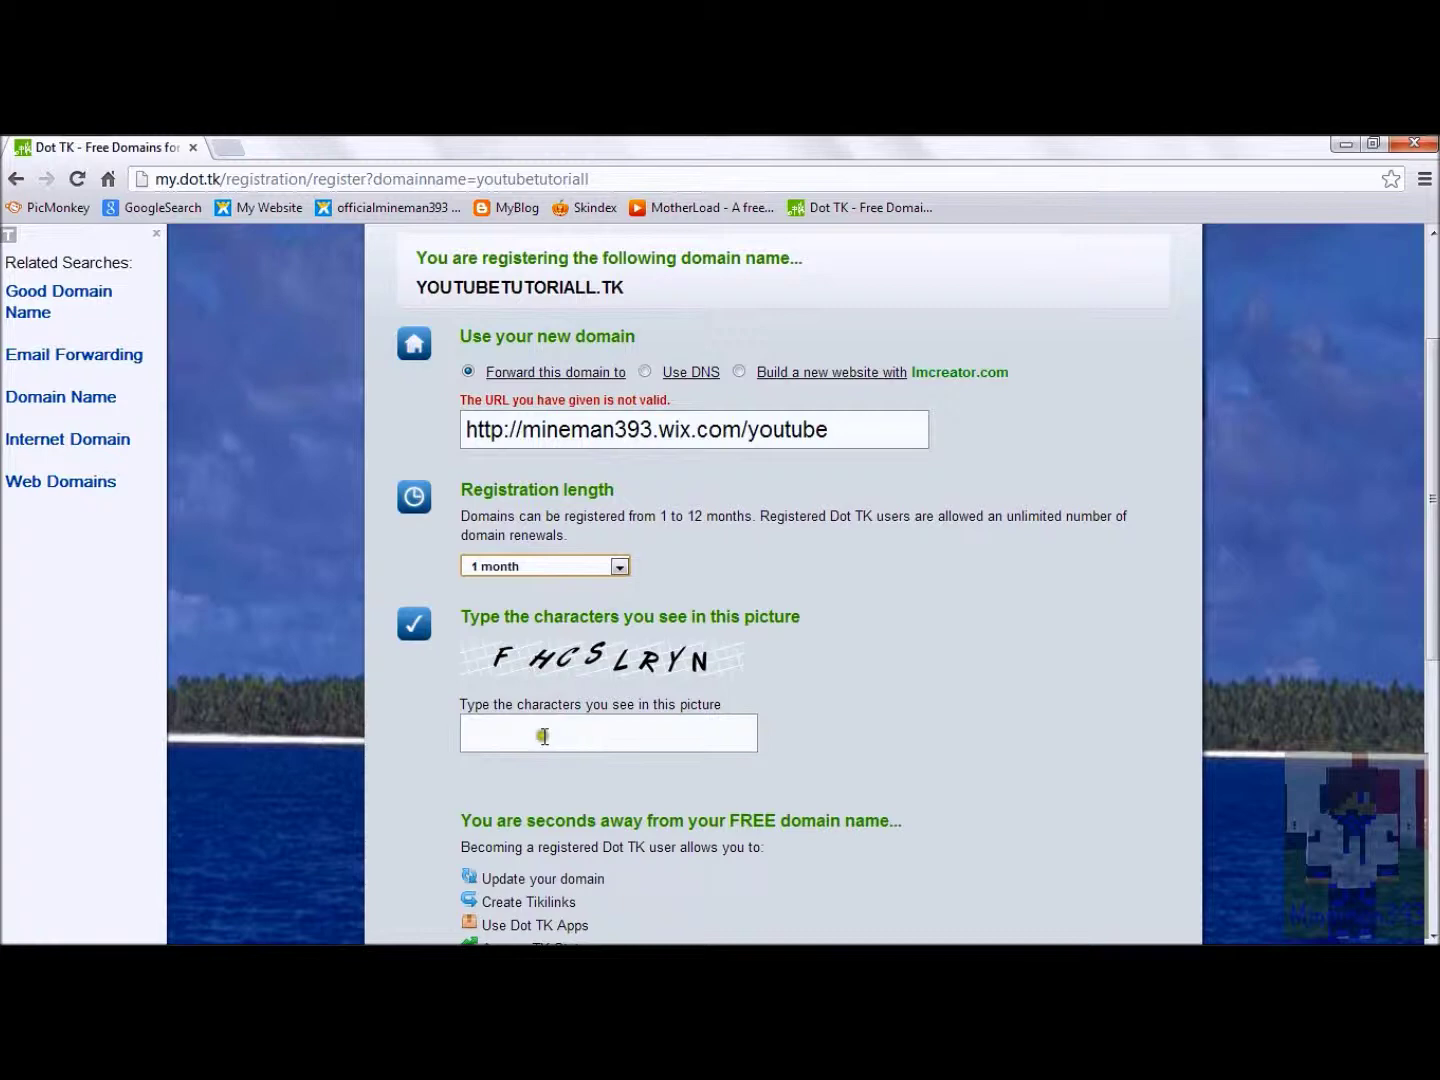
click(544, 736)
text(fhcs)
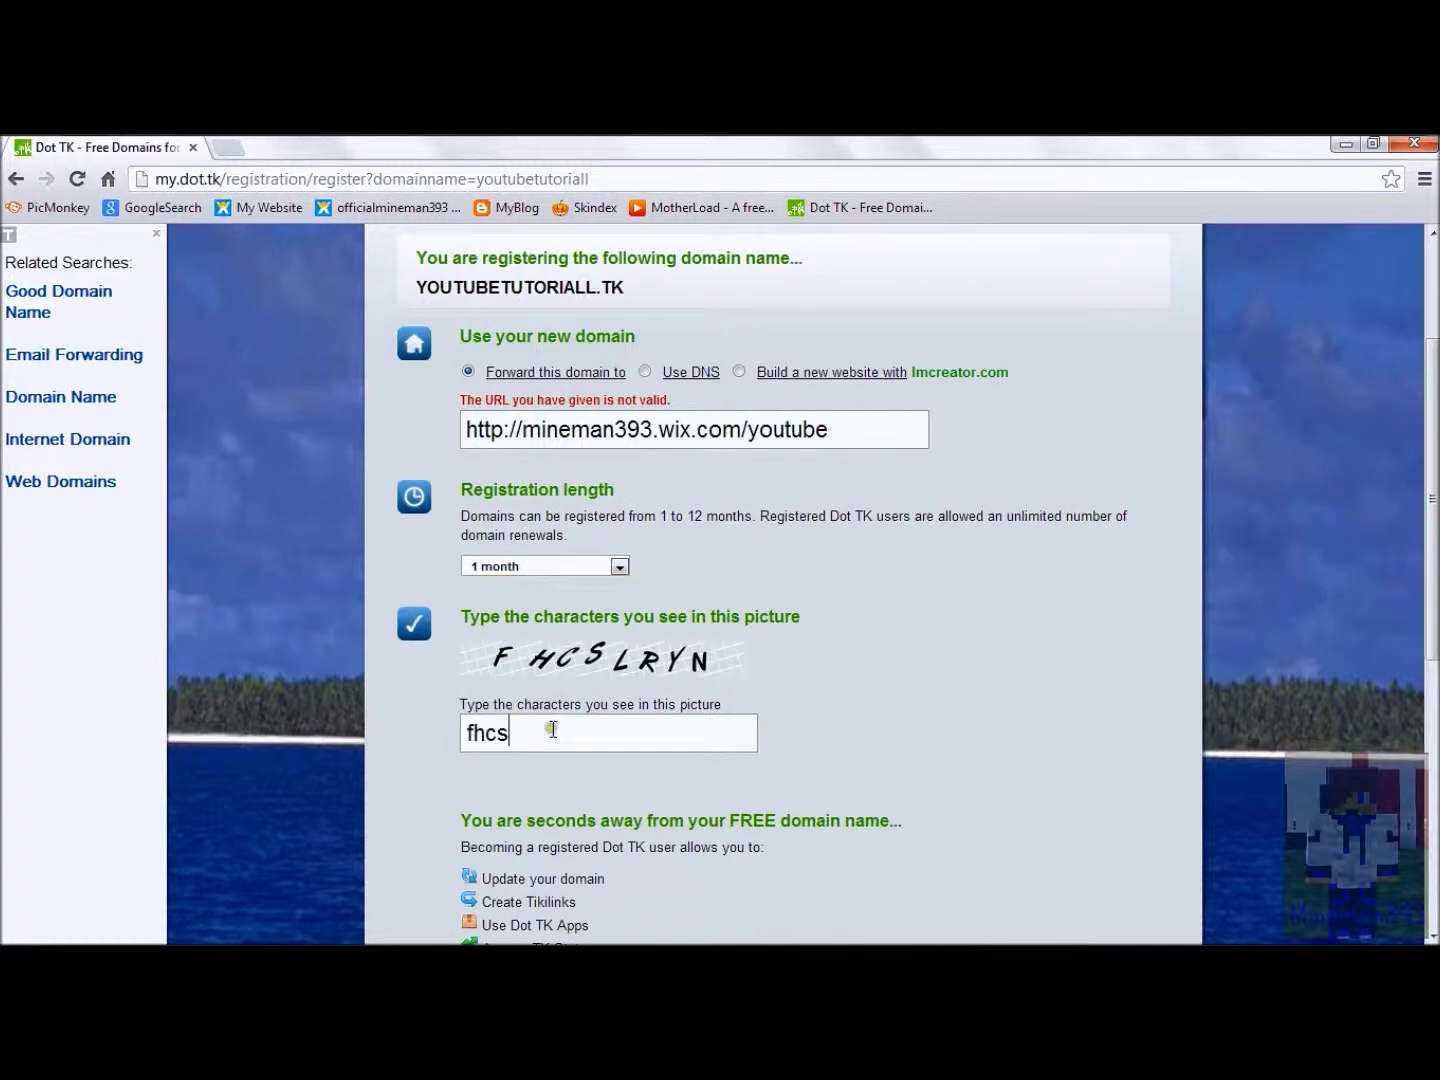
text(lr)
scroll(554, 730, down, 3)
text(yn)
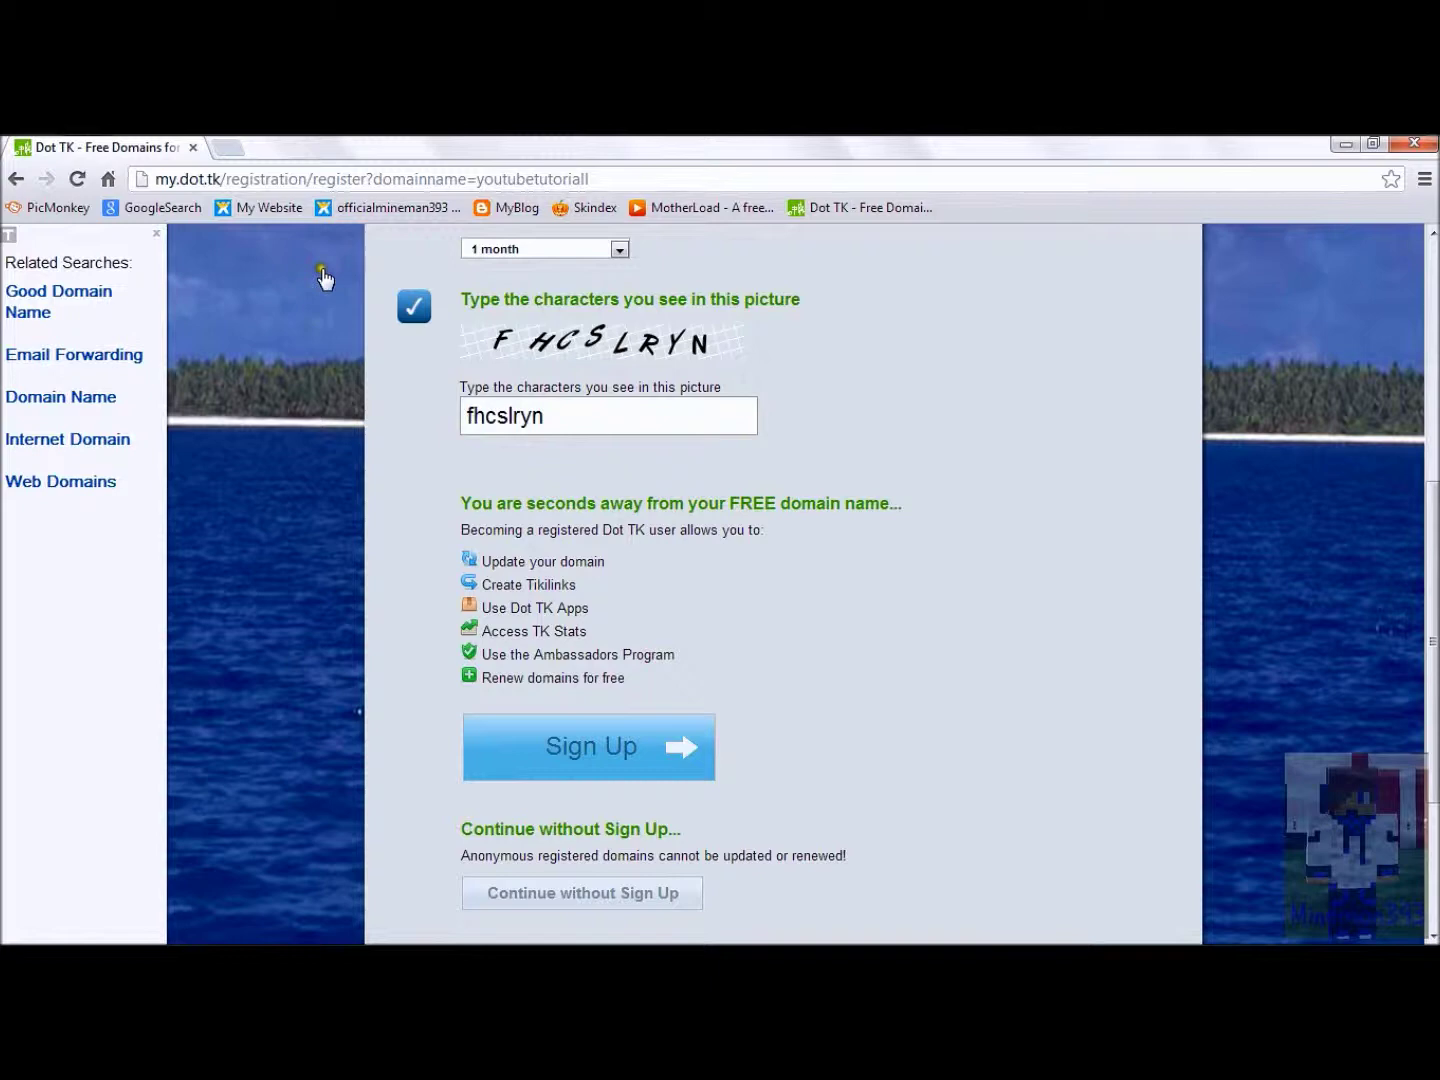
scroll(781, 640, up, 5)
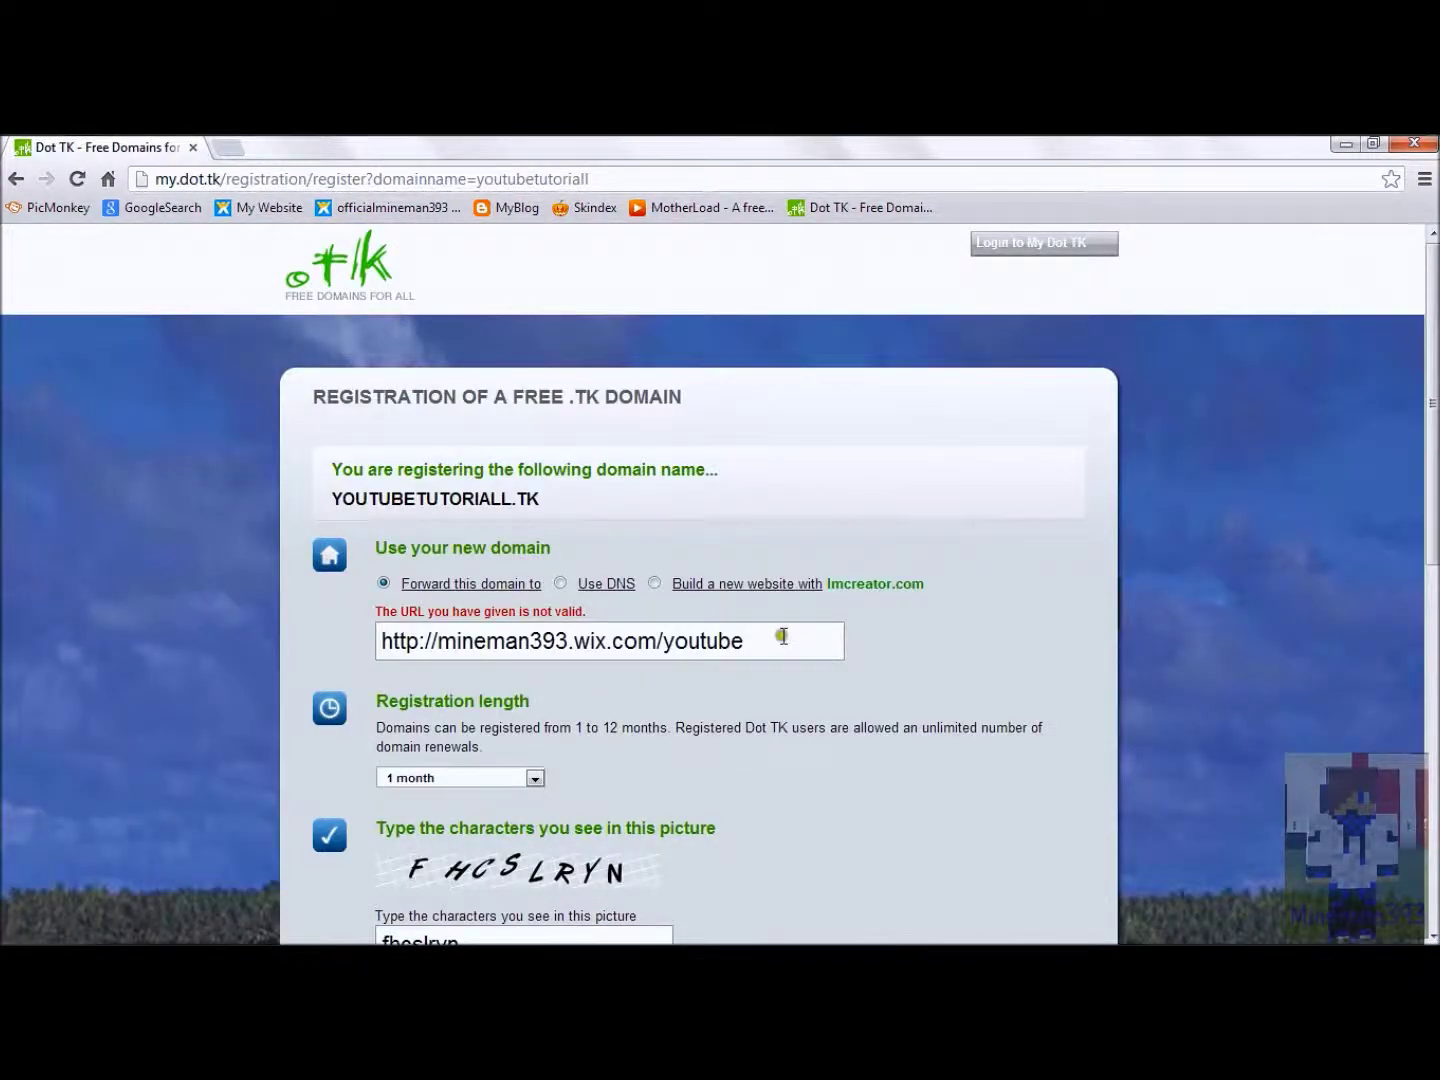
- Re-validate the forwarding URL field and scroll to check the invalid-URL warning
click(782, 635)
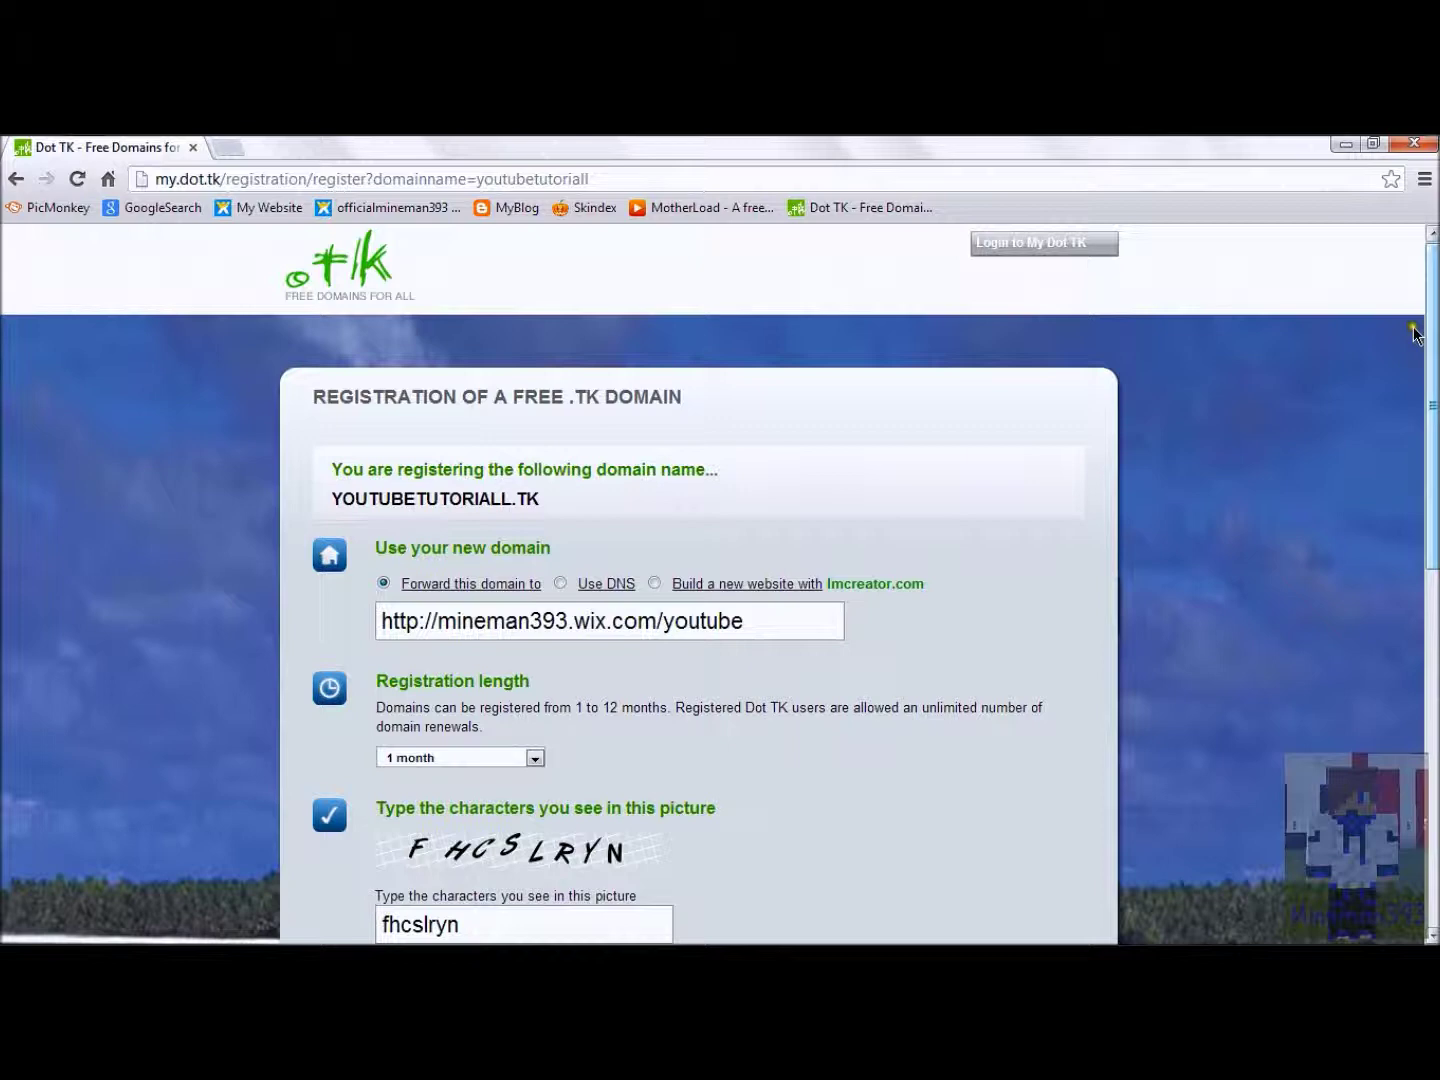
scroll(1414, 333, down, 1)
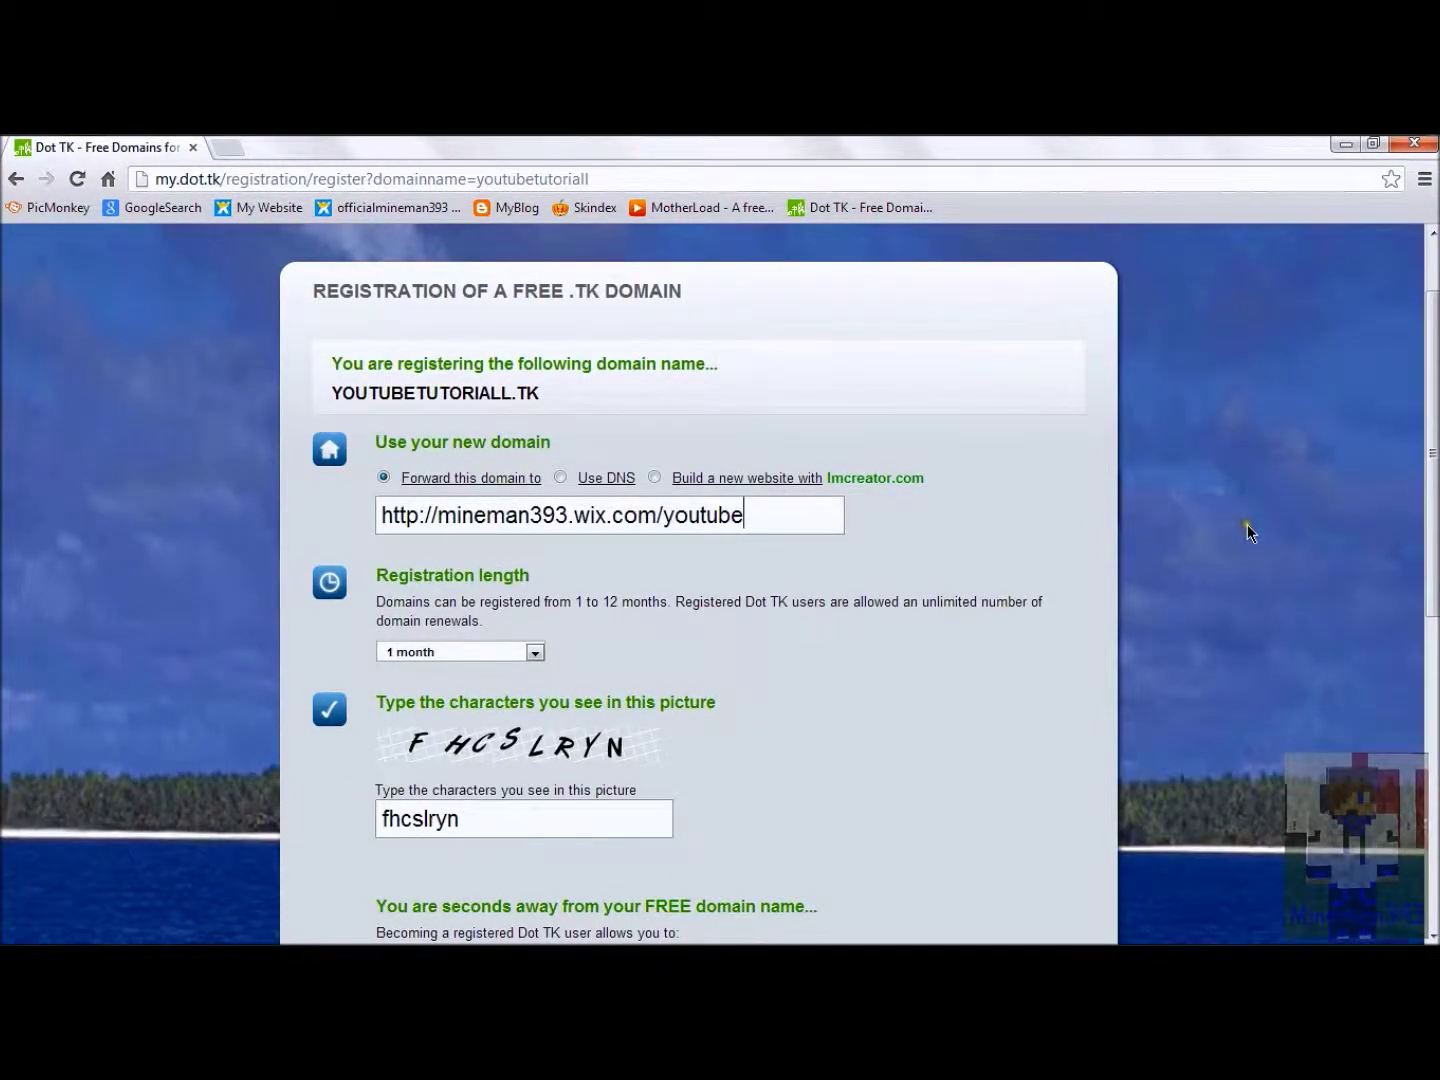
scroll(1247, 524, up, 1)
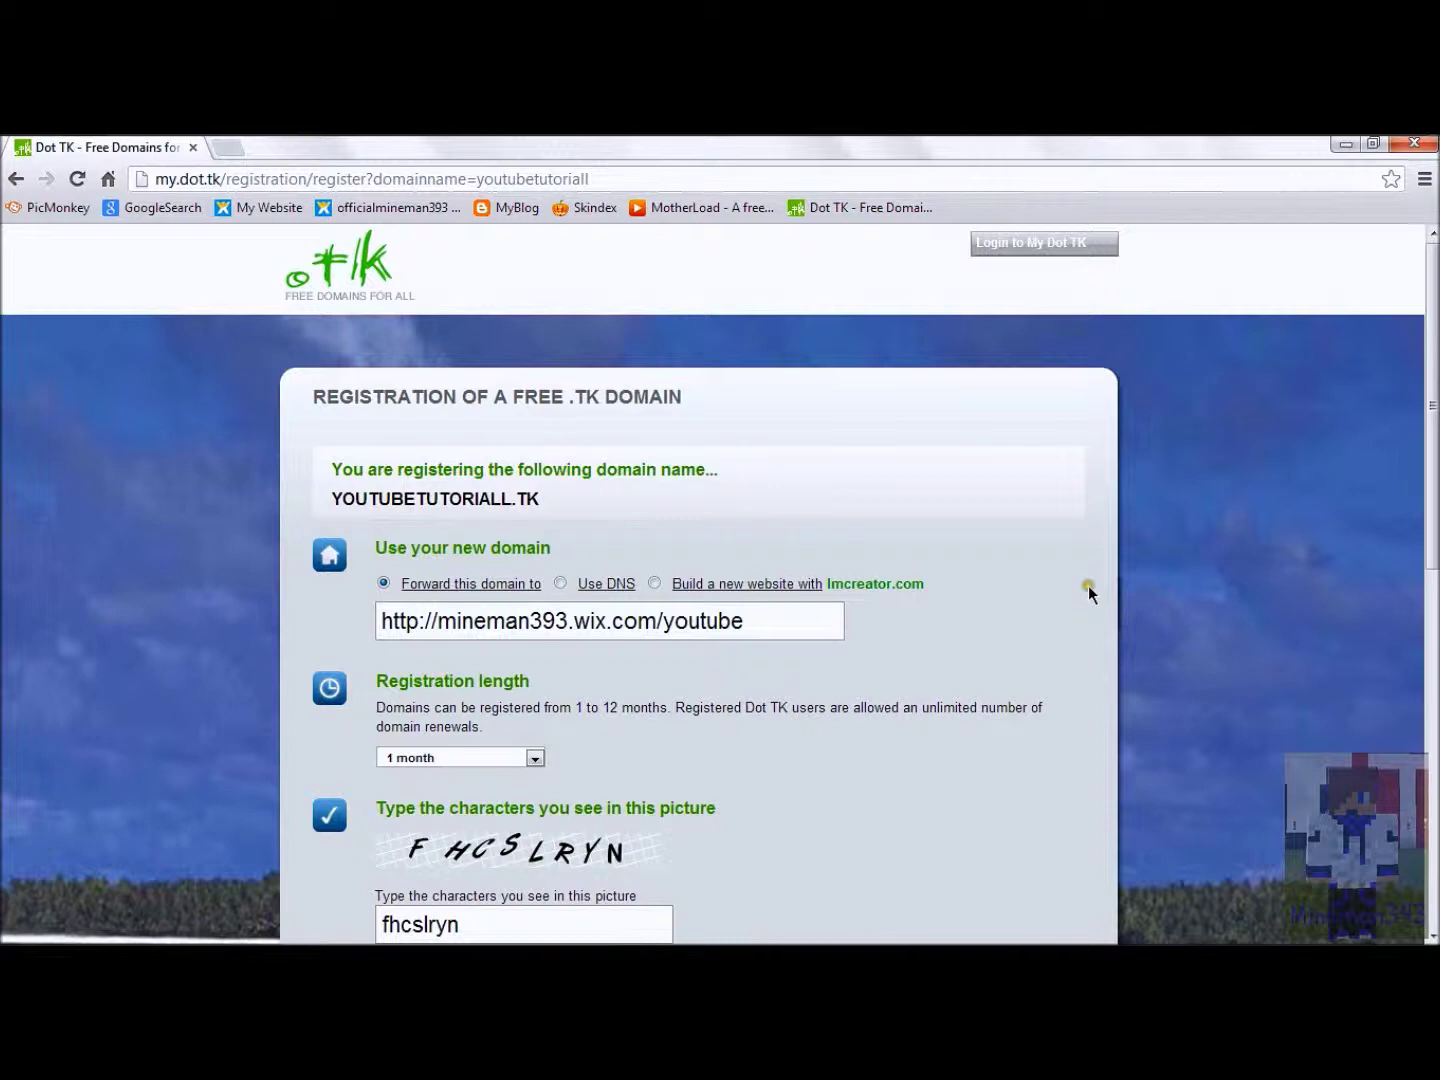
scroll(1089, 587, down, 8)
scroll(1088, 585, up, 8)
- Select the entire Wix /youtube forwarding address and scroll through the completed form
drag(790, 621, 625, 621)
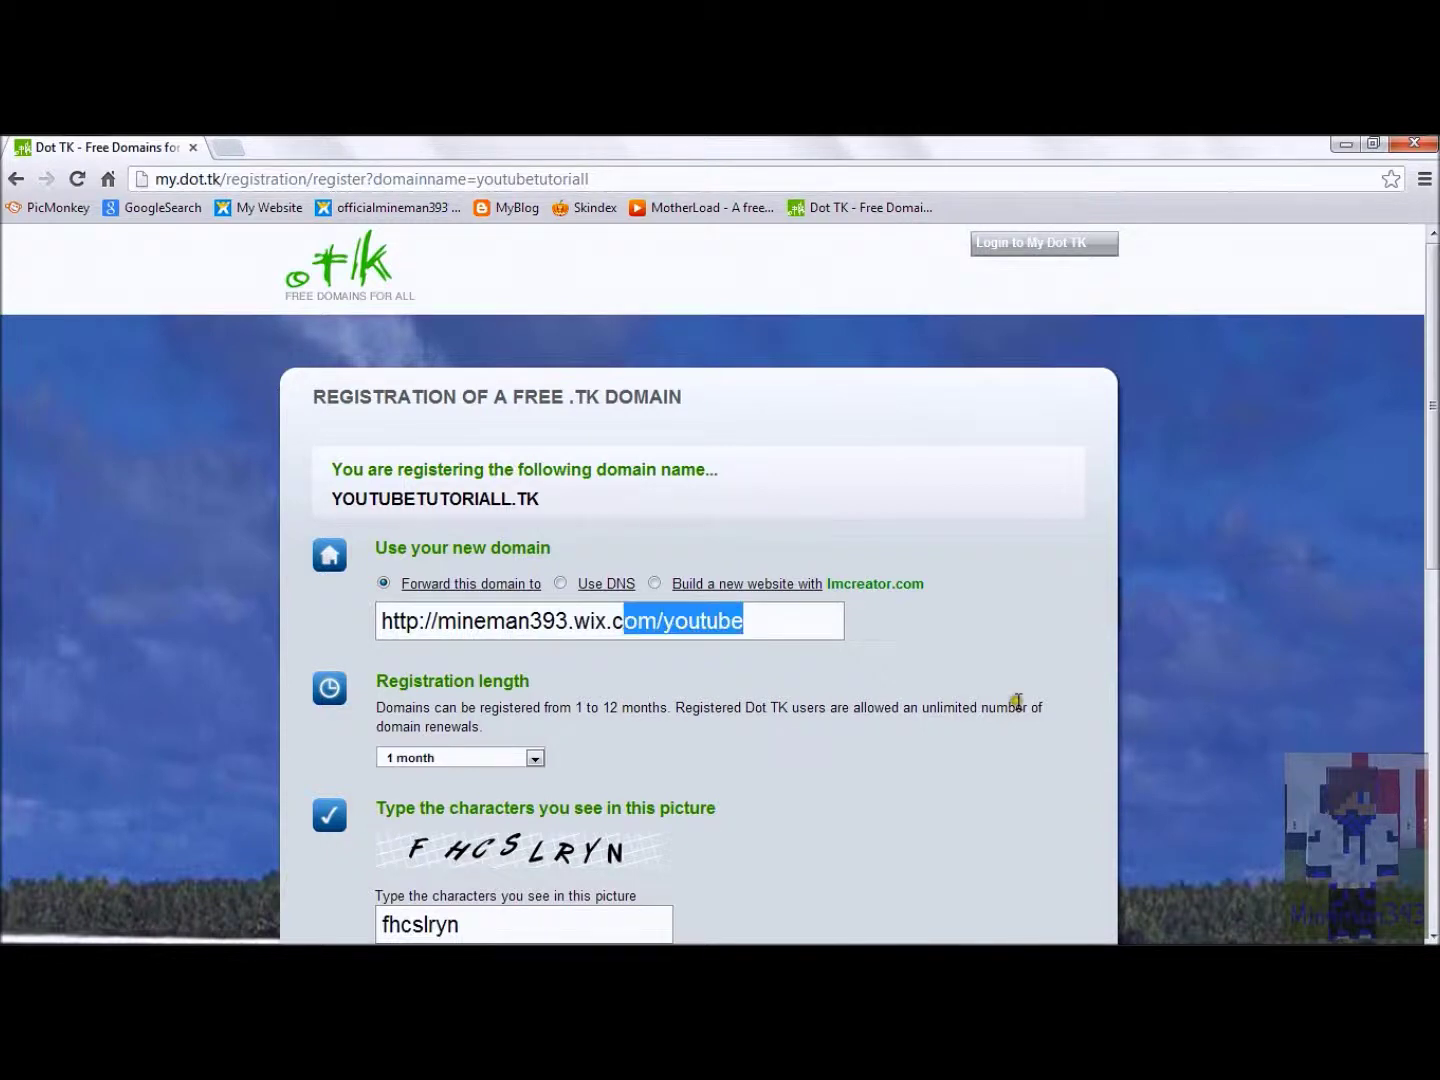
click(829, 636)
key(ctrl+a)
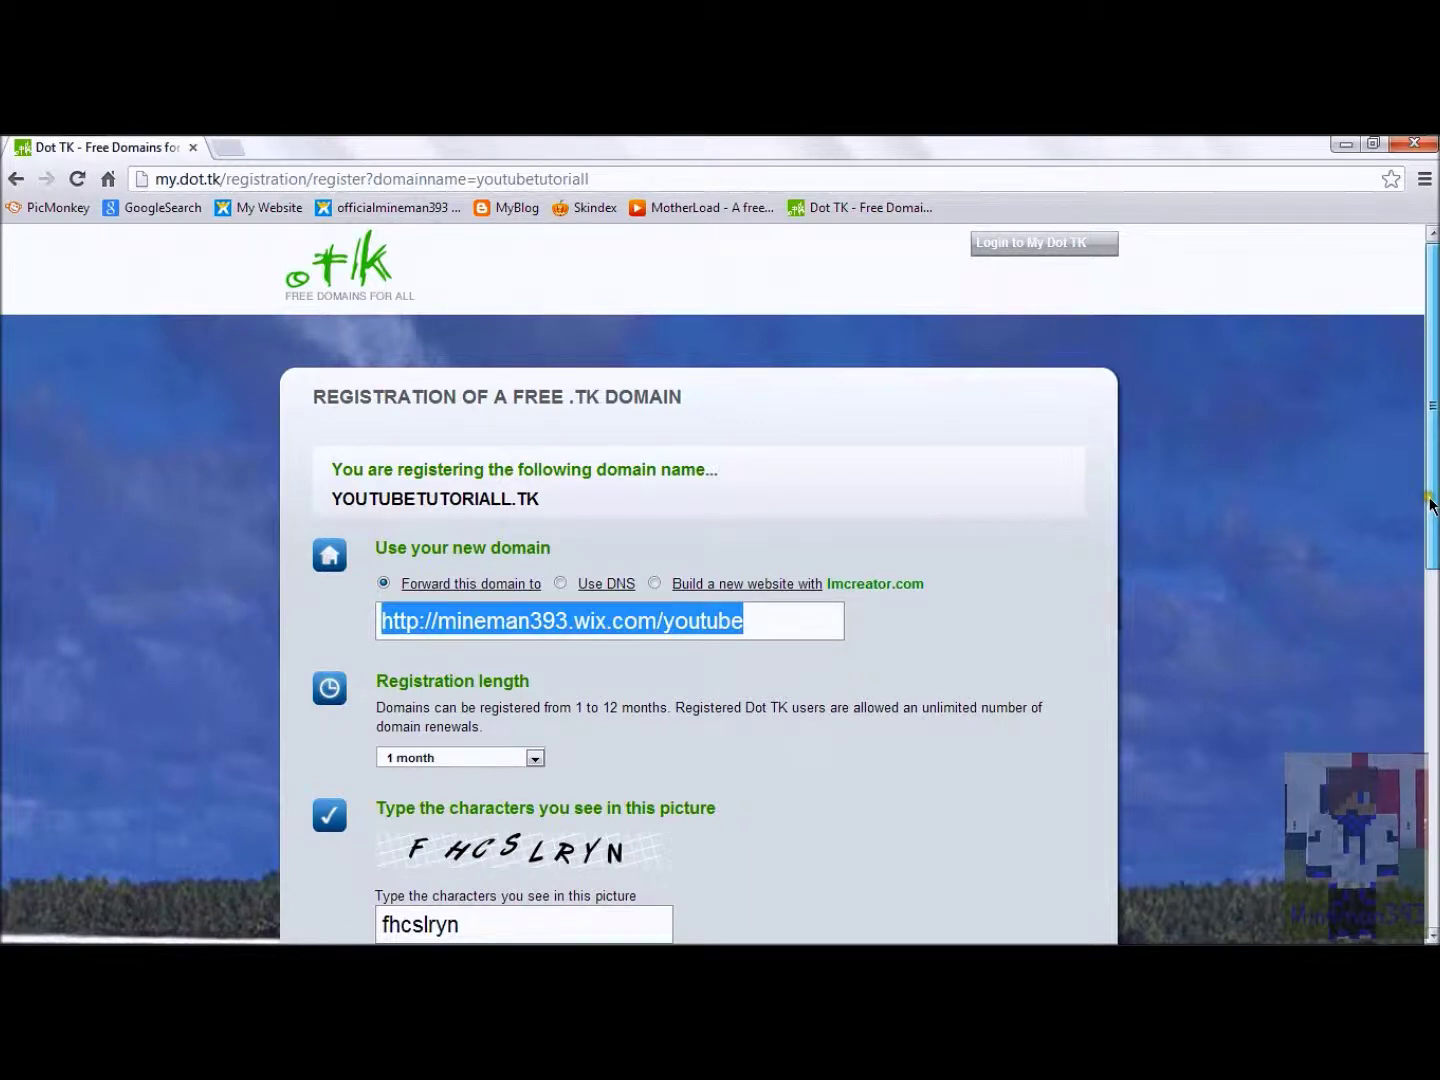
drag(1432, 506, 1434, 748)
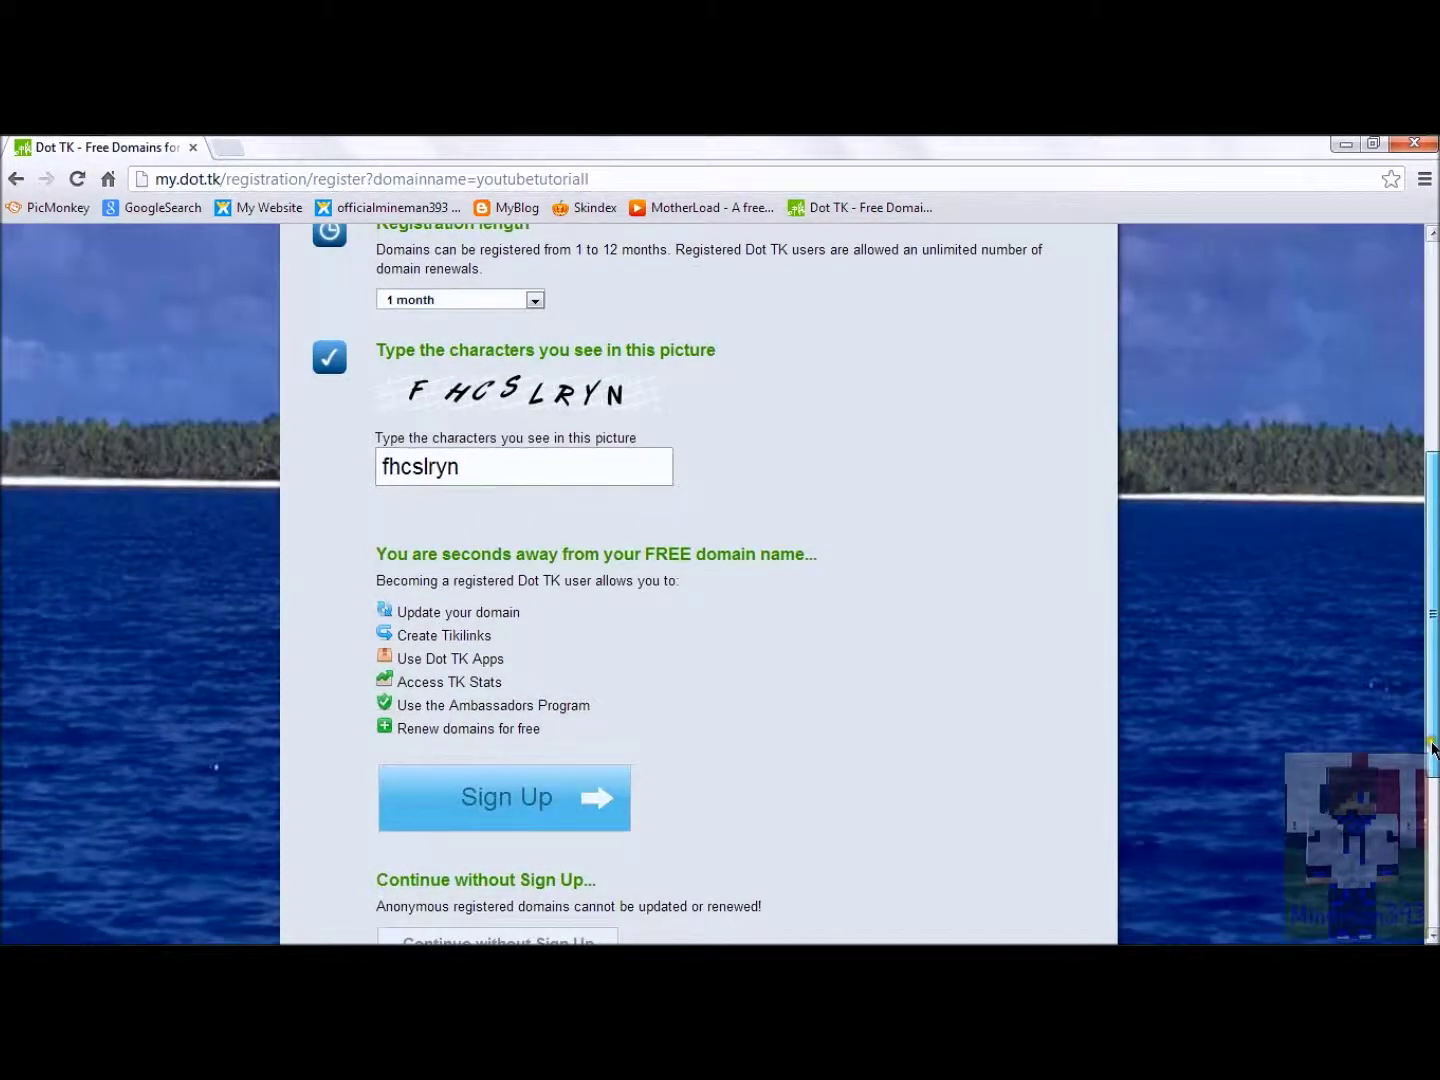
drag(1433, 749, 1434, 591)
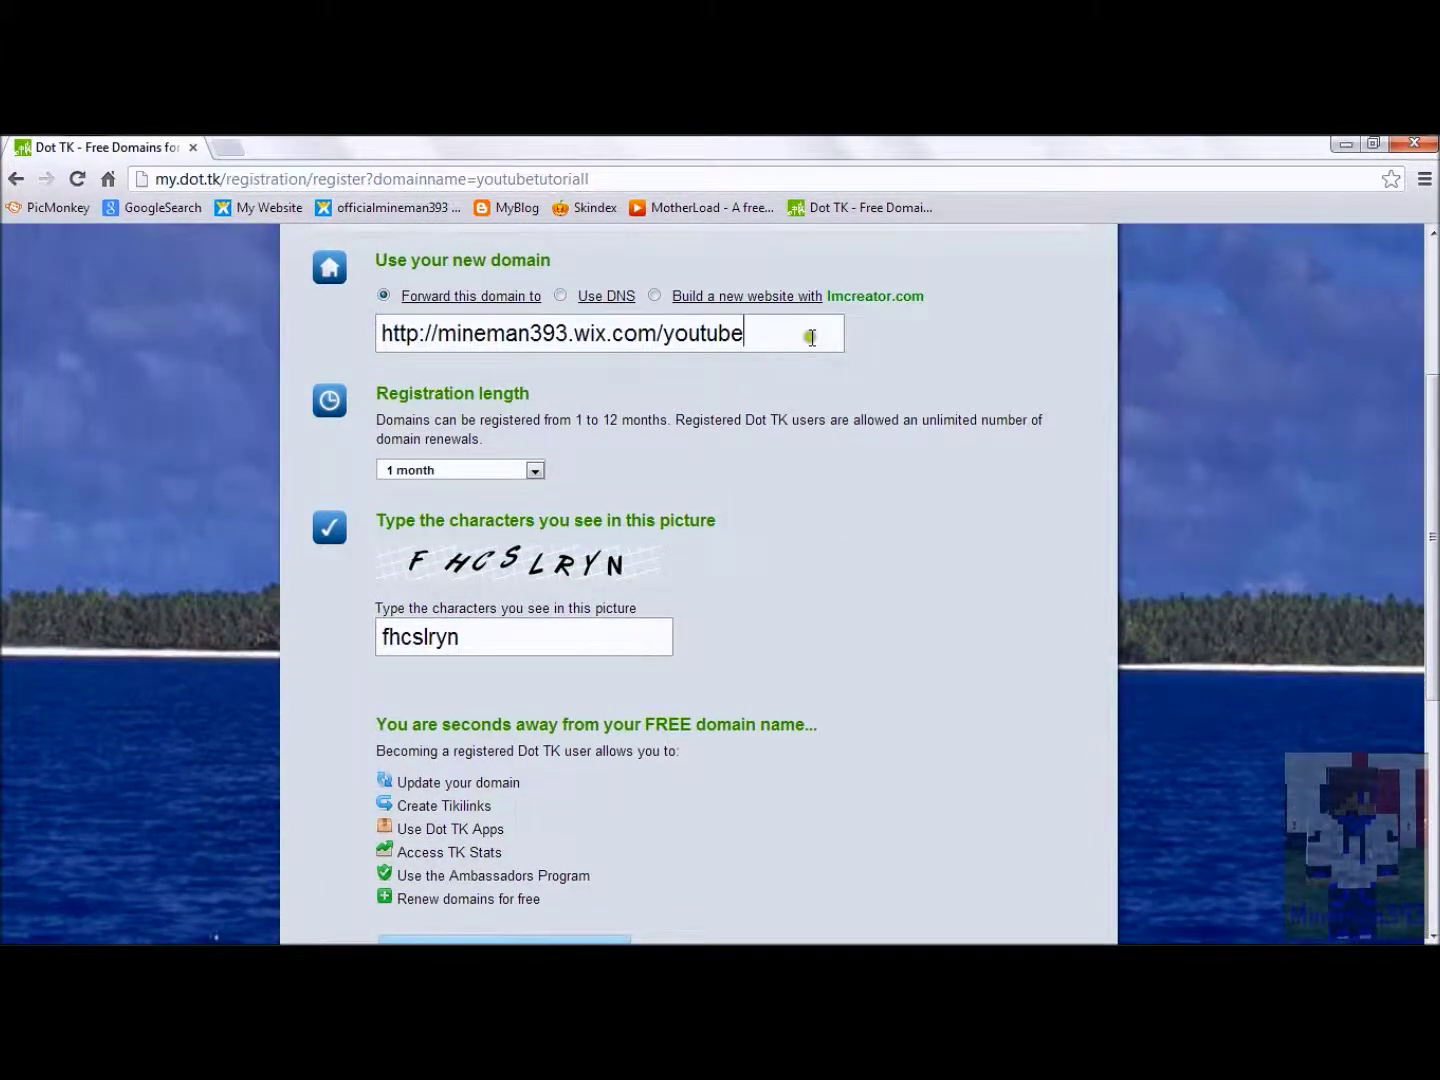
drag(1430, 505, 1432, 558)
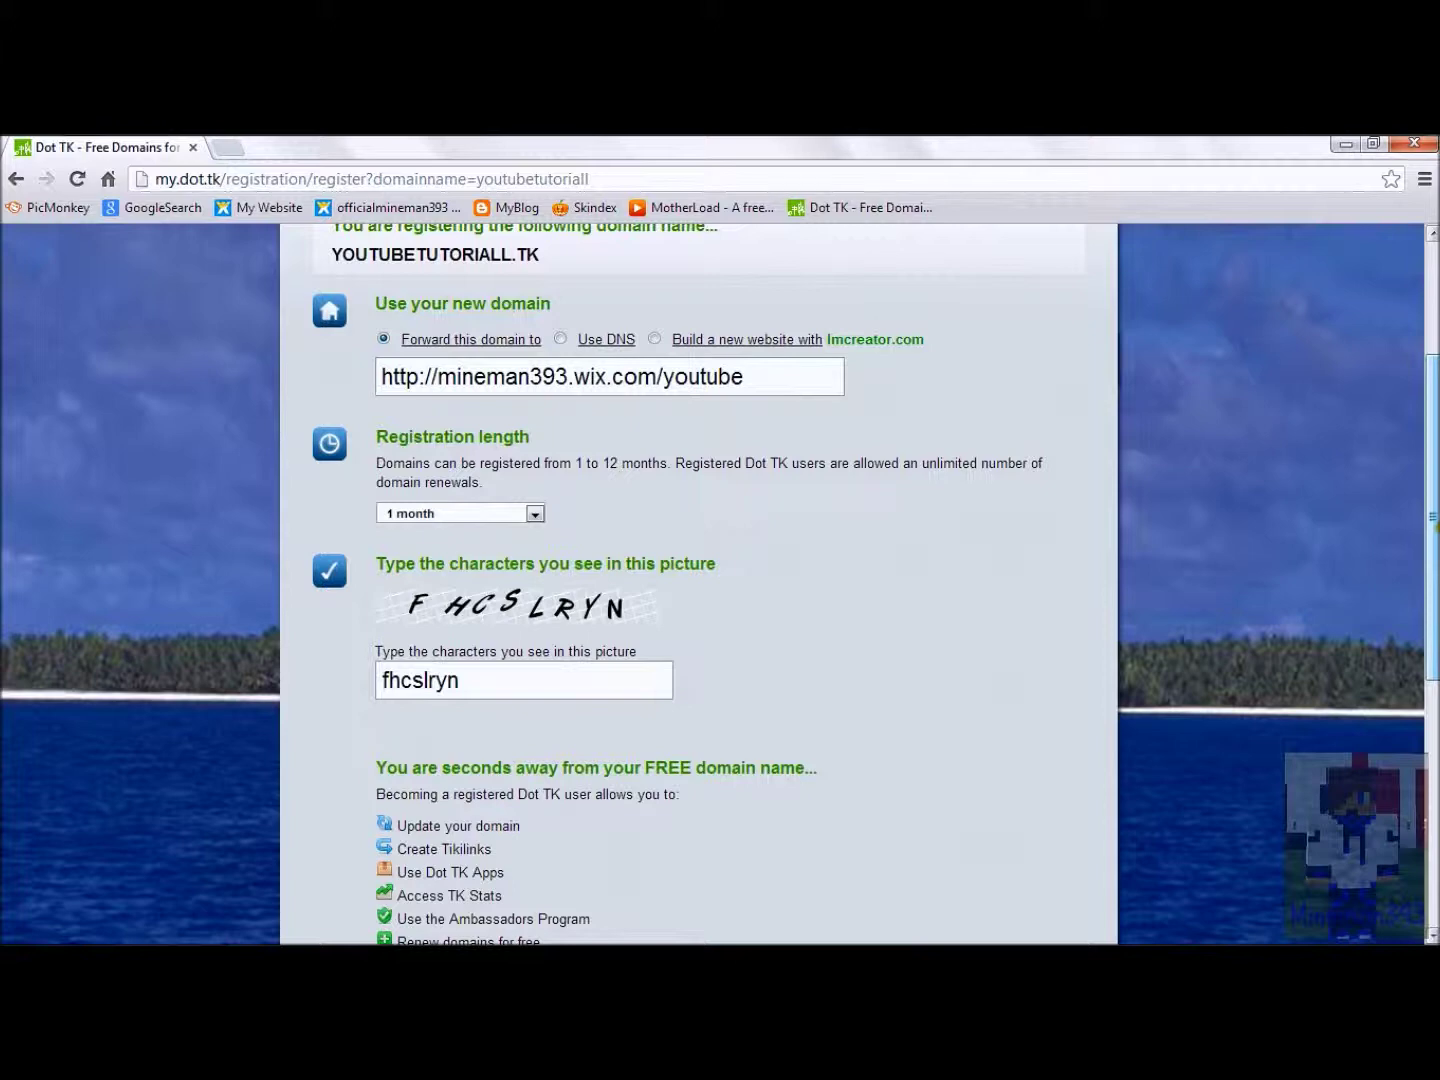
mouse_move(1022, 914)
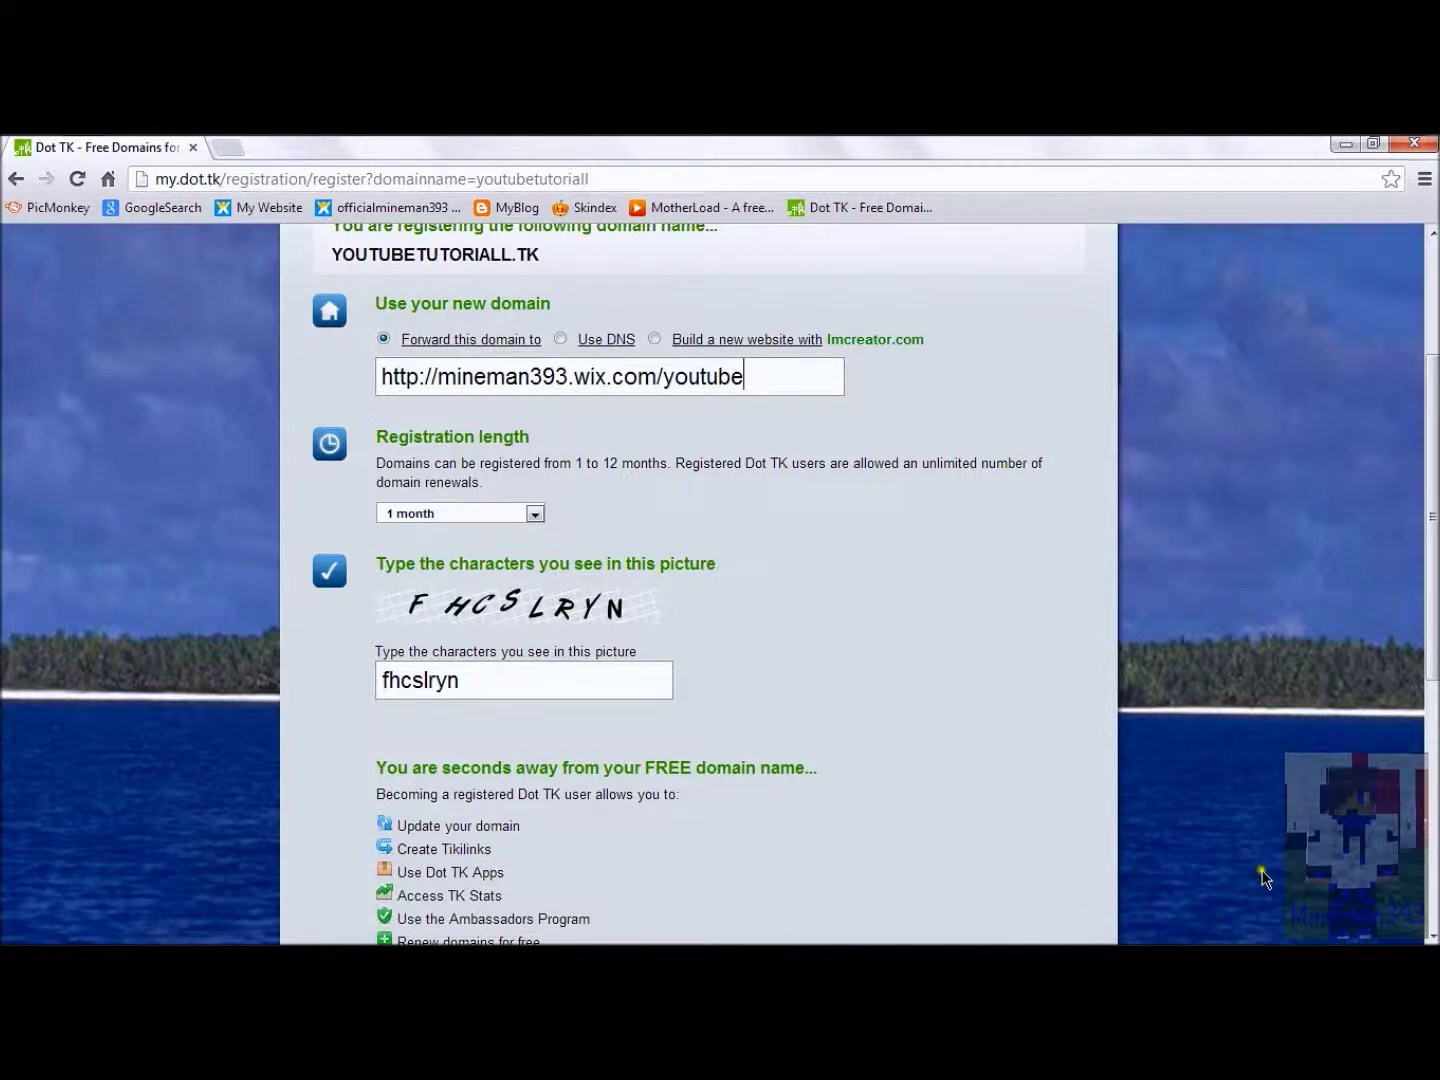
mouse_move(1176, 893)
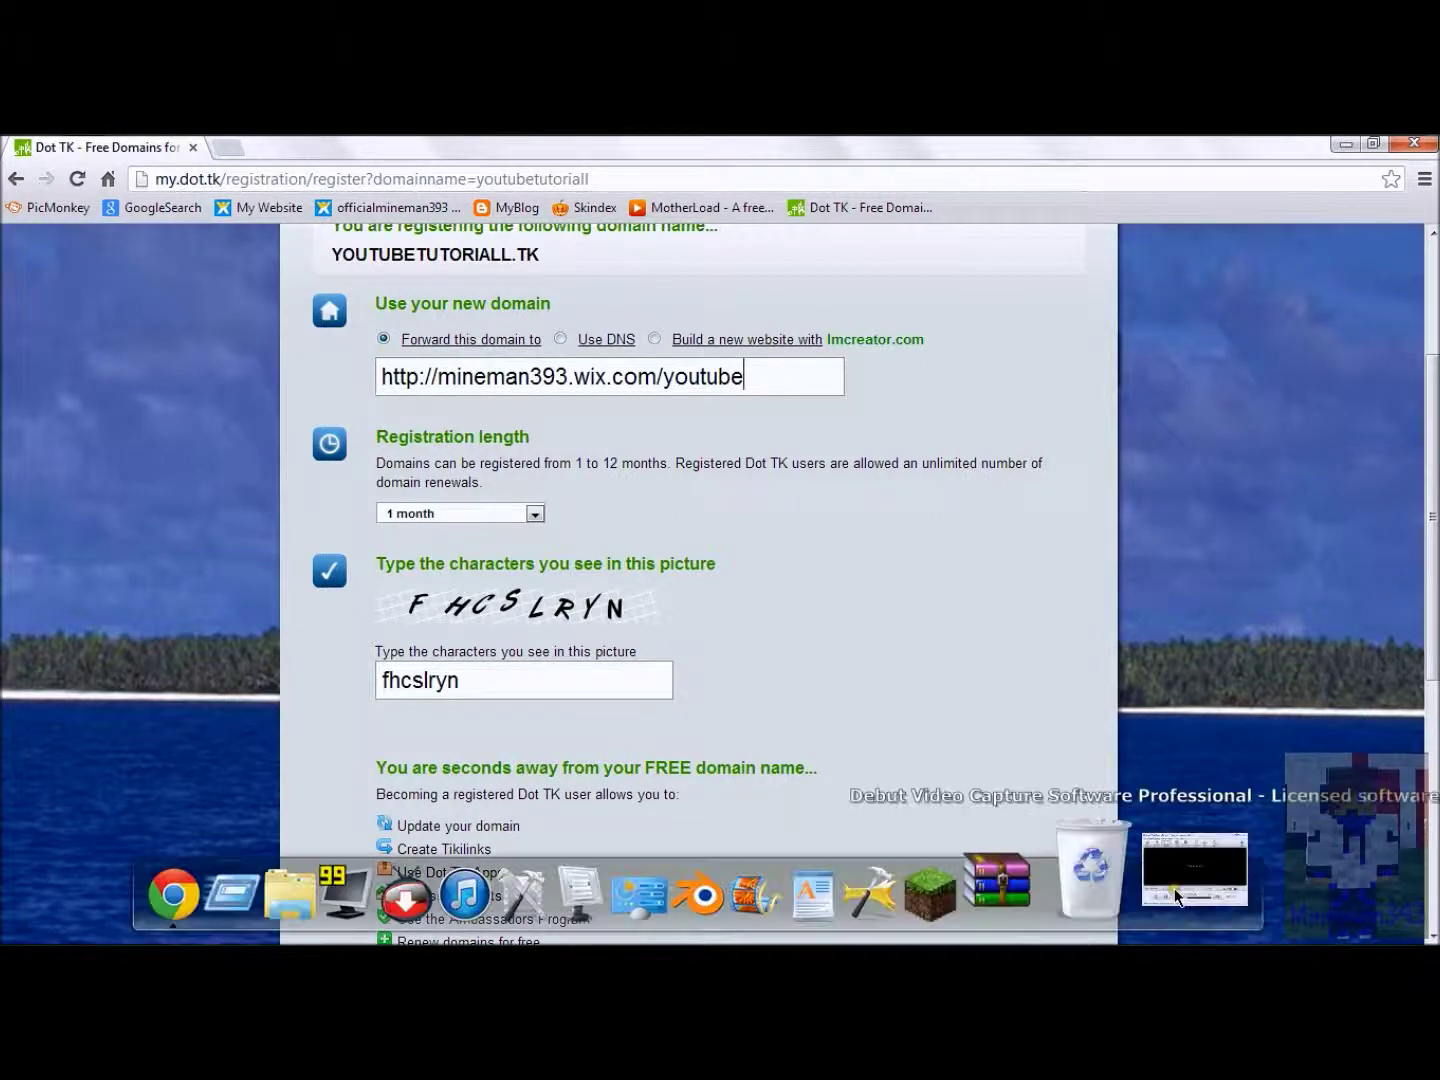